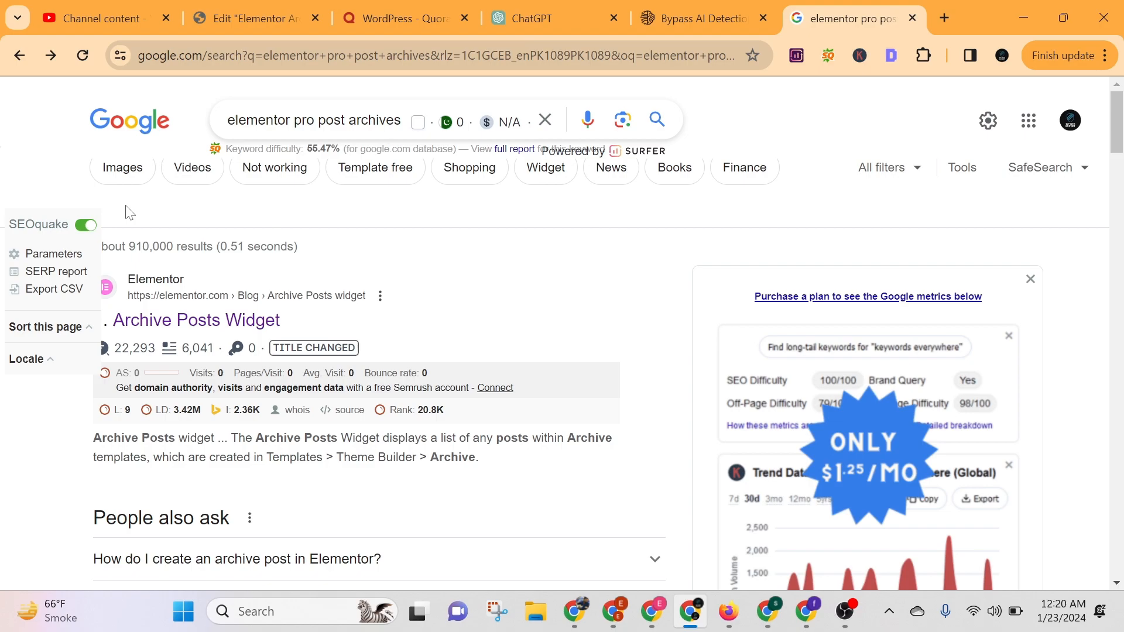
# Browse the image results for "elementor pro post archives" to find archive page design examples.
pyautogui.click(125, 174)
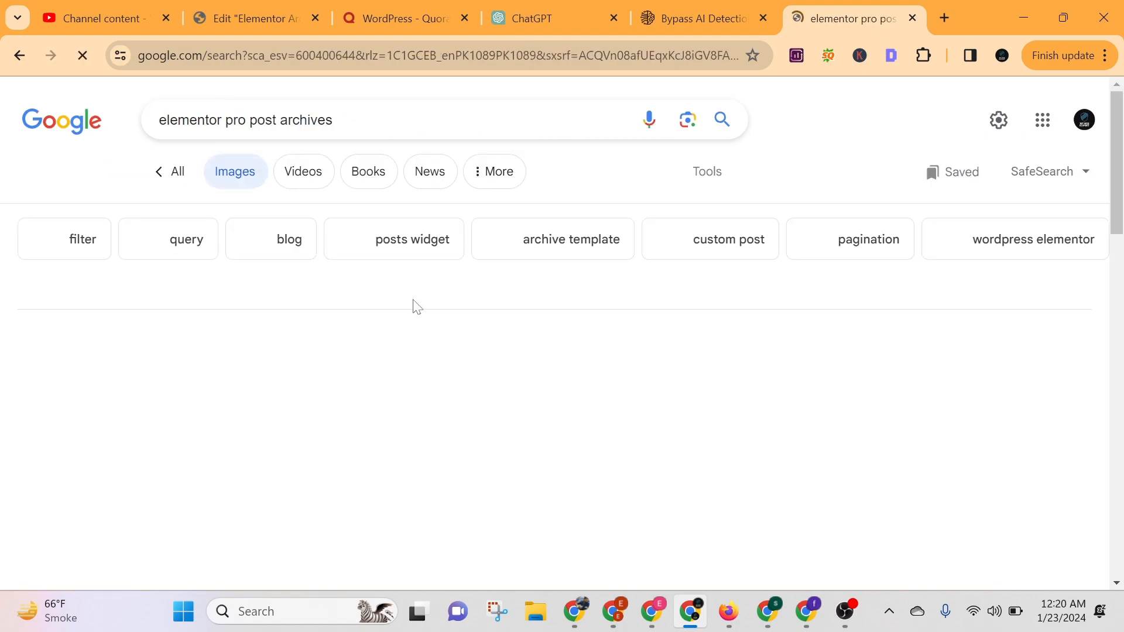
pyautogui.scroll(-2, 422, 304)
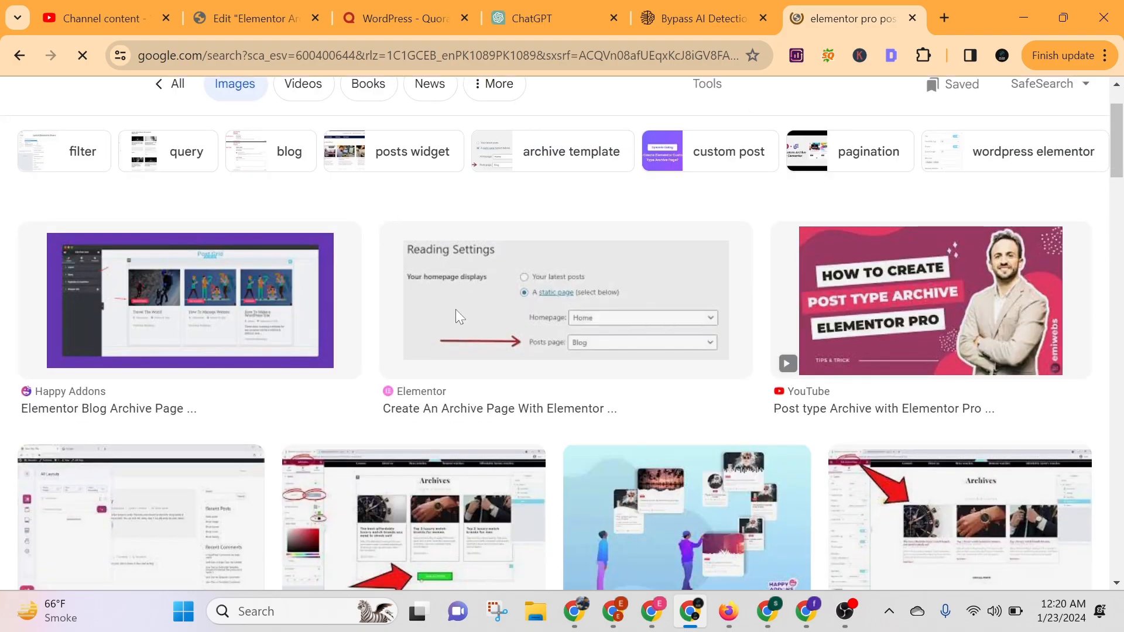
pyautogui.scroll(-5, 457, 316)
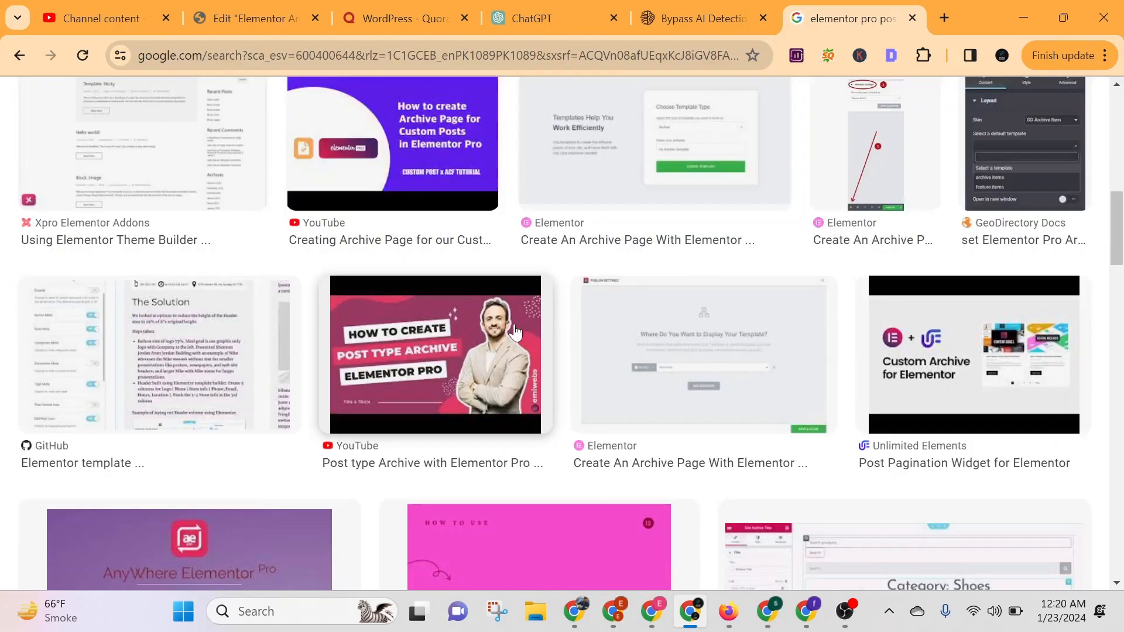
pyautogui.scroll(-5, 515, 333)
pyautogui.scroll(-4, 515, 333)
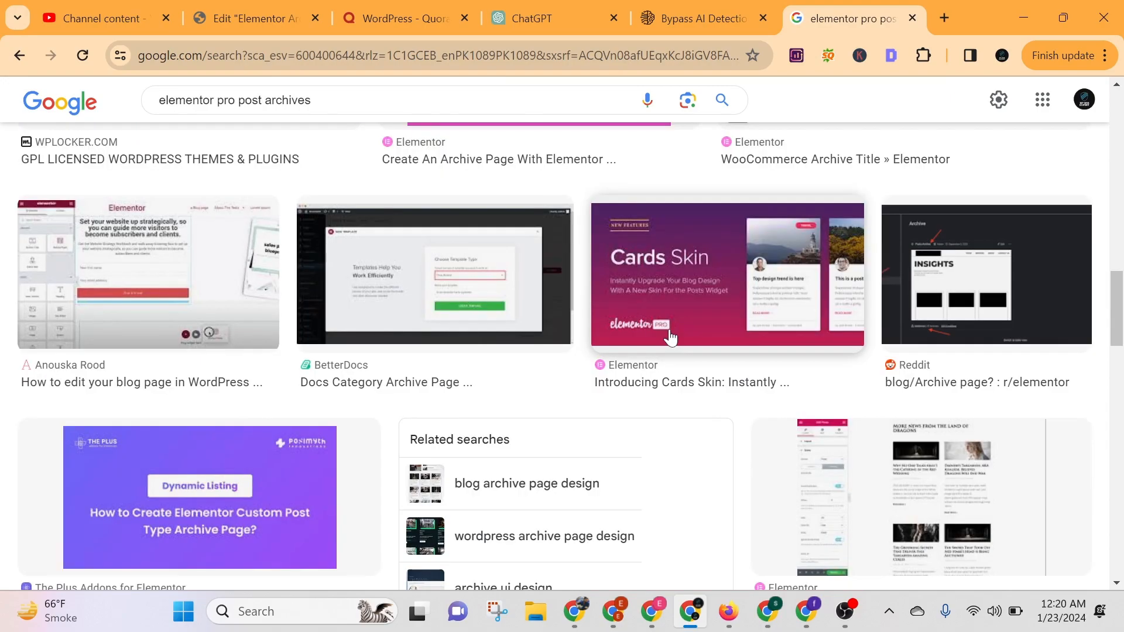
pyautogui.scroll(-3, 680, 339)
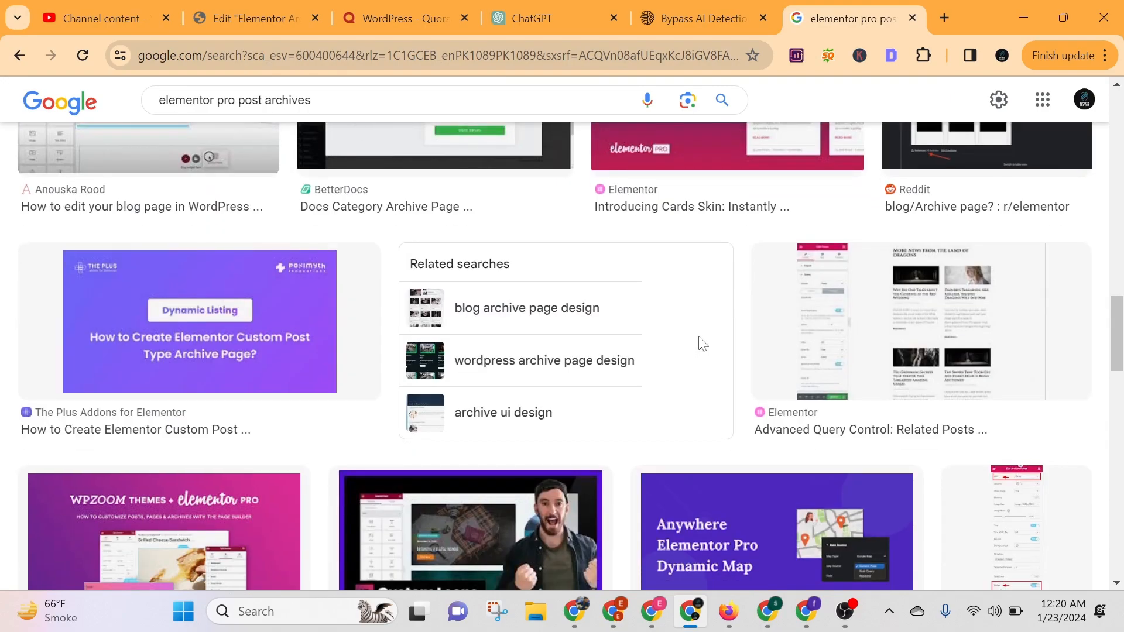
pyautogui.scroll(-9, 605, 366)
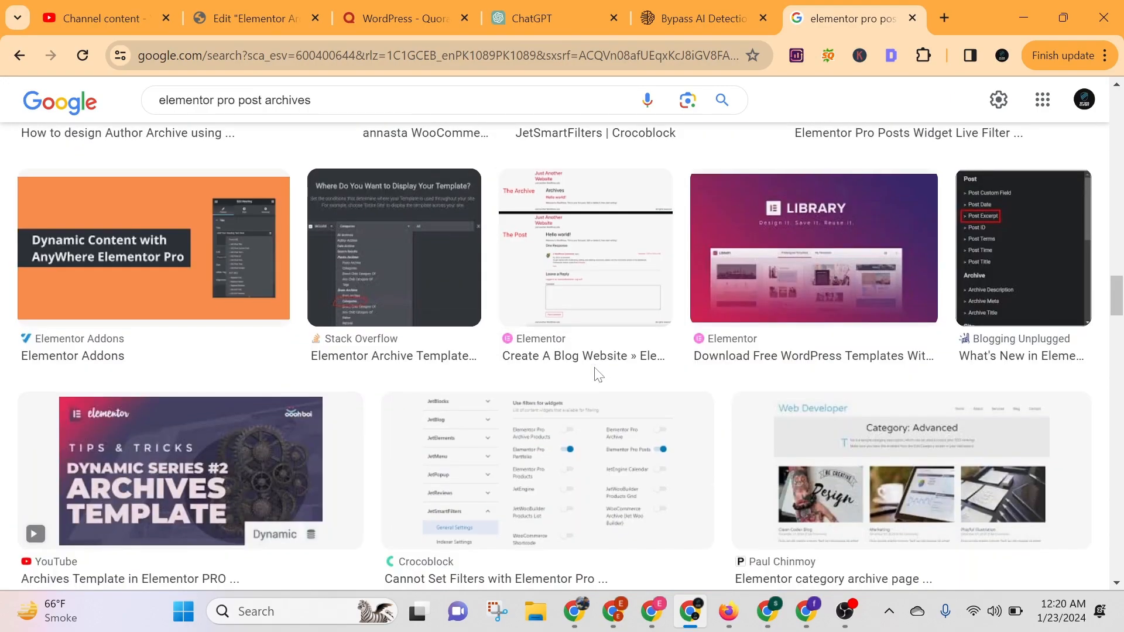
pyautogui.scroll(-7, 603, 369)
pyautogui.scroll(3, 585, 375)
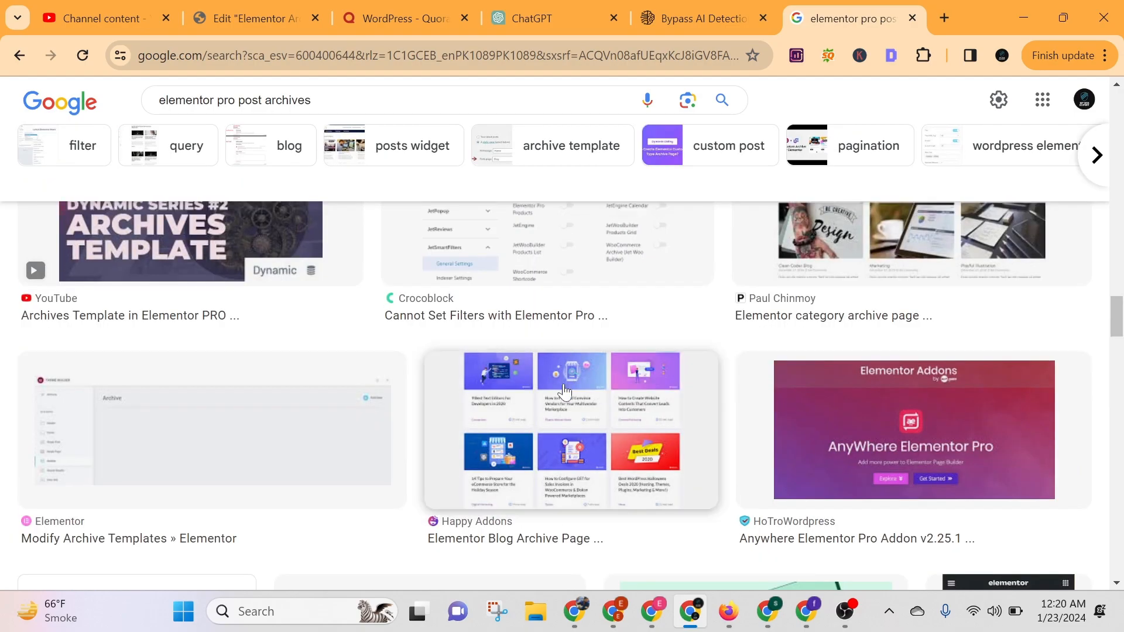
# Preview the Happy Addons blog archive page image and look through its related images.
pyautogui.click(564, 390)
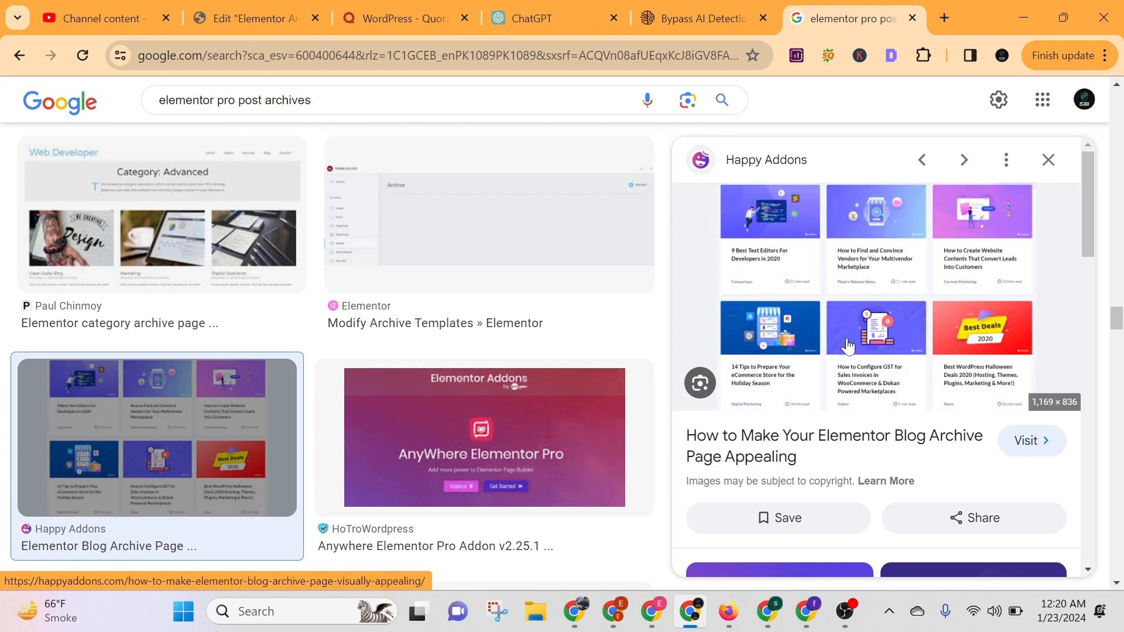
pyautogui.scroll(-4, 843, 347)
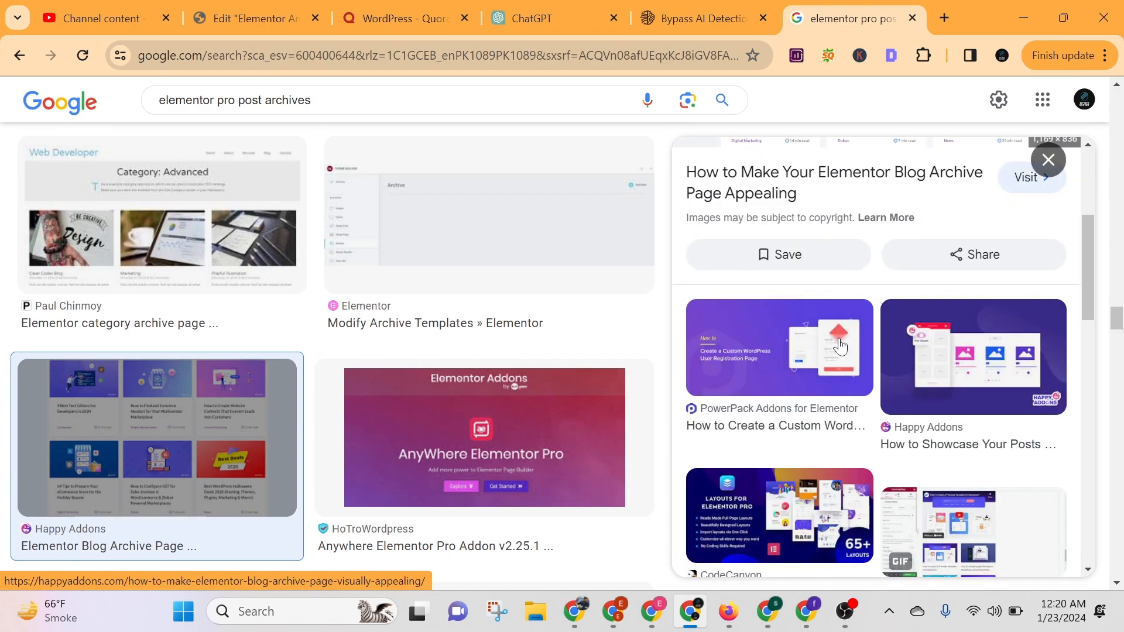
pyautogui.scroll(-8, 840, 347)
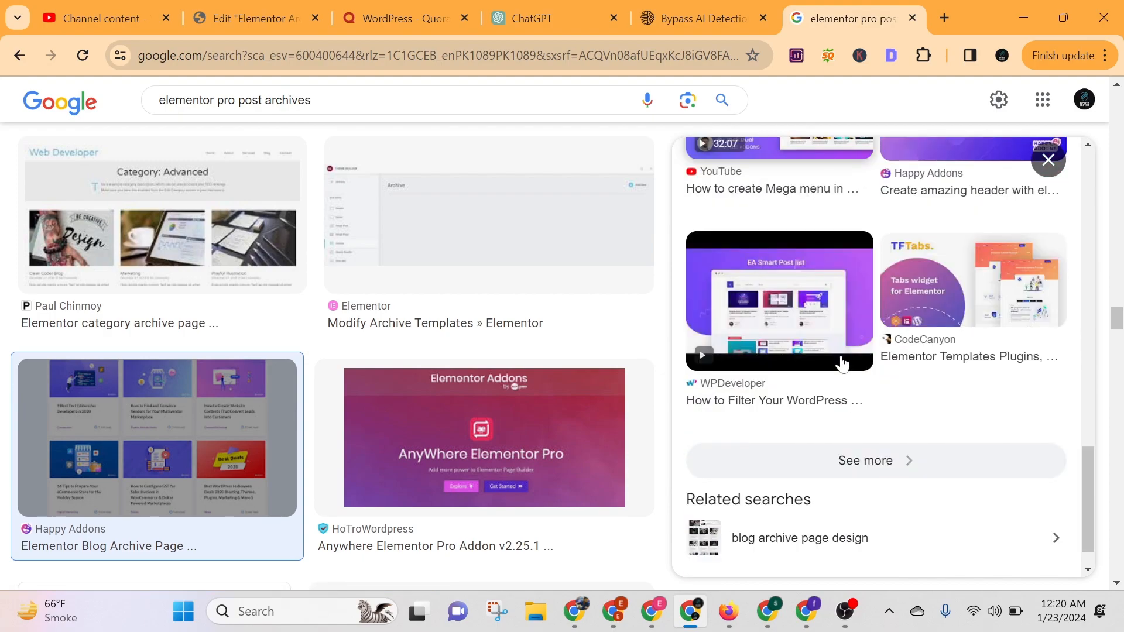
pyautogui.scroll(-1, 842, 364)
pyautogui.scroll(-8, 419, 377)
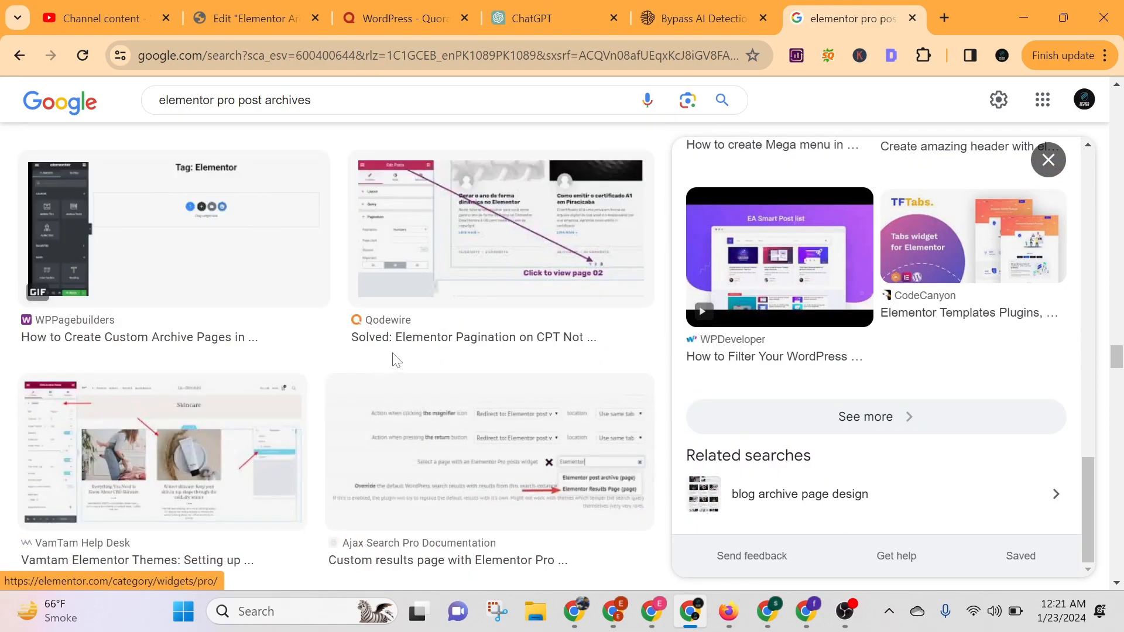
# Preview the "Design Archive Pages Template With Elementor For WordPress Website" image result.
pyautogui.scroll(5, 395, 360)
pyautogui.click(550, 374)
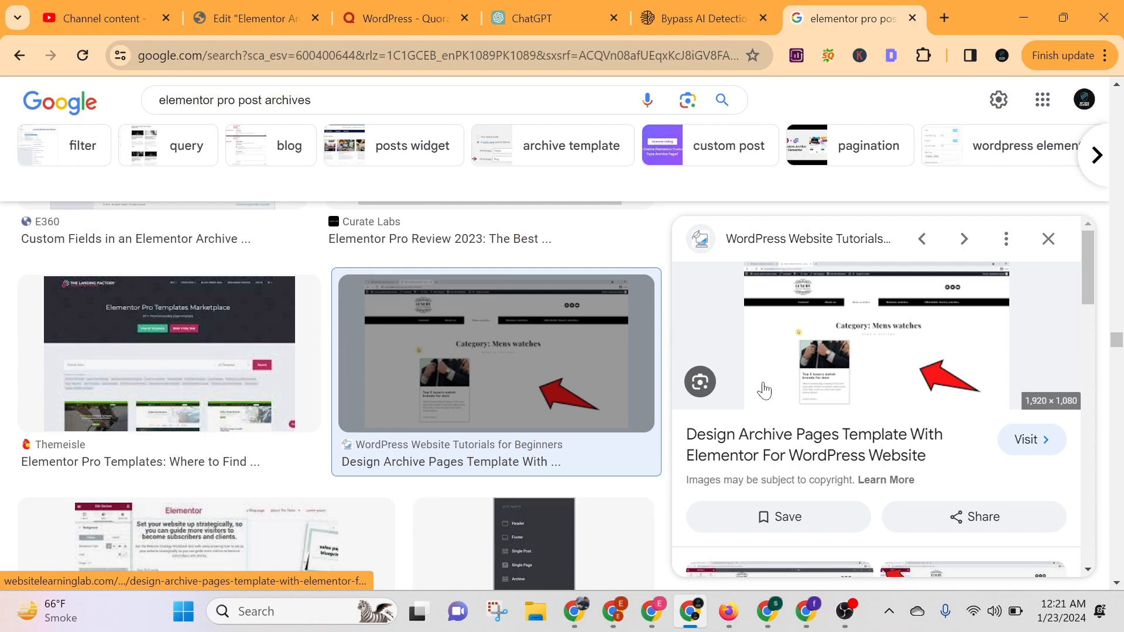
pyautogui.scroll(-5, 329, 416)
pyautogui.scroll(4, 329, 417)
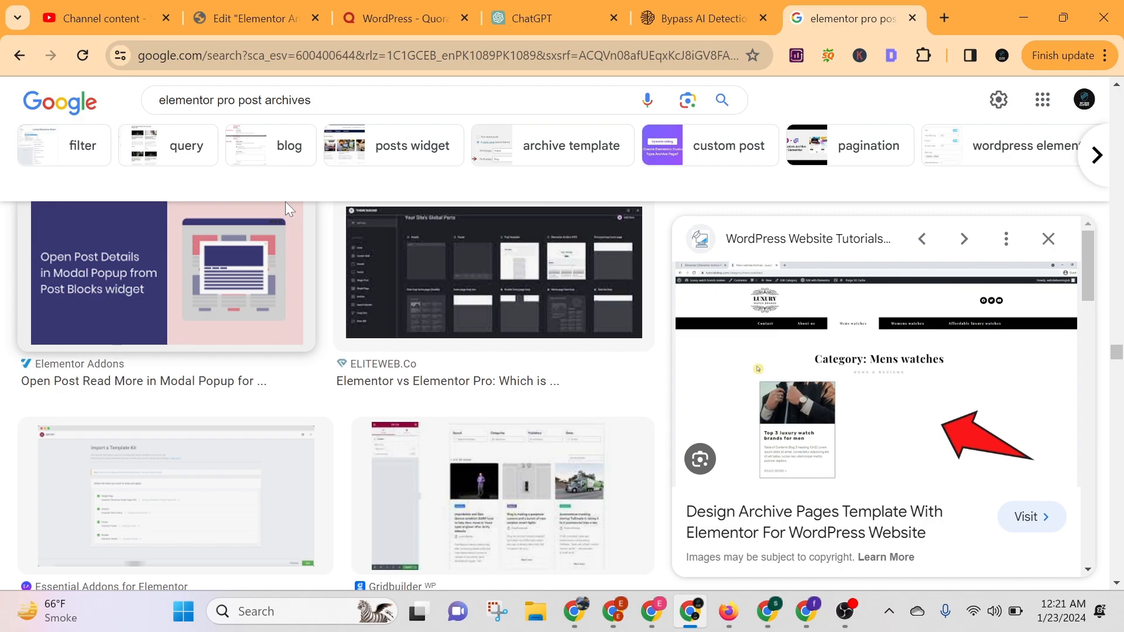
# Switch to the Elementor editor and make the empty container Full Width with a minimum height of about 430 px.
pyautogui.click(257, 19)
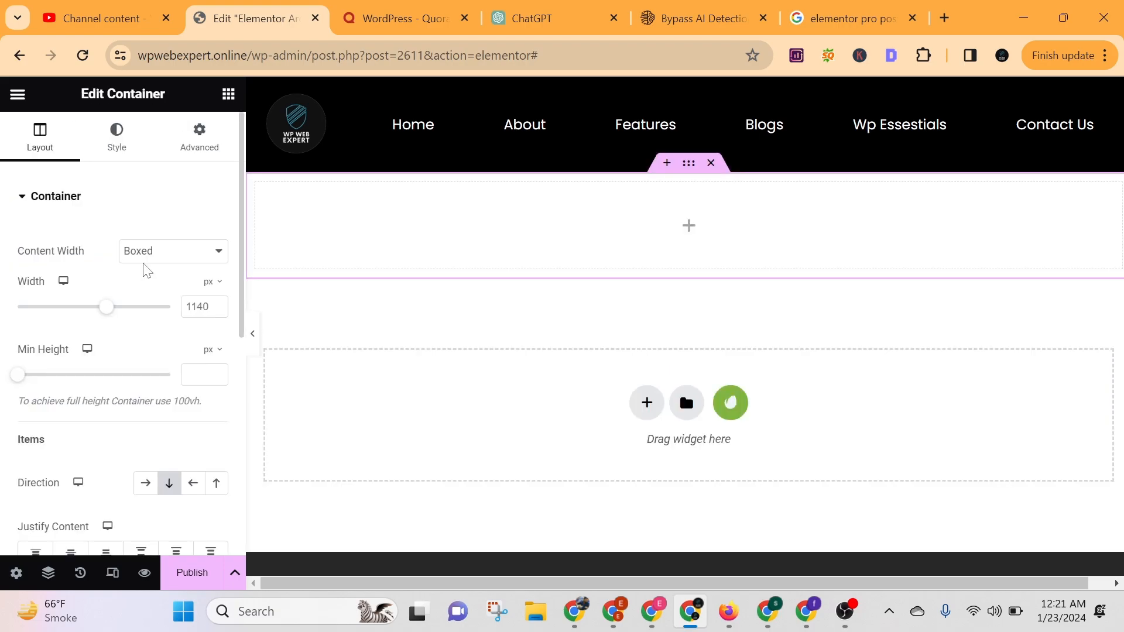
pyautogui.click(144, 259)
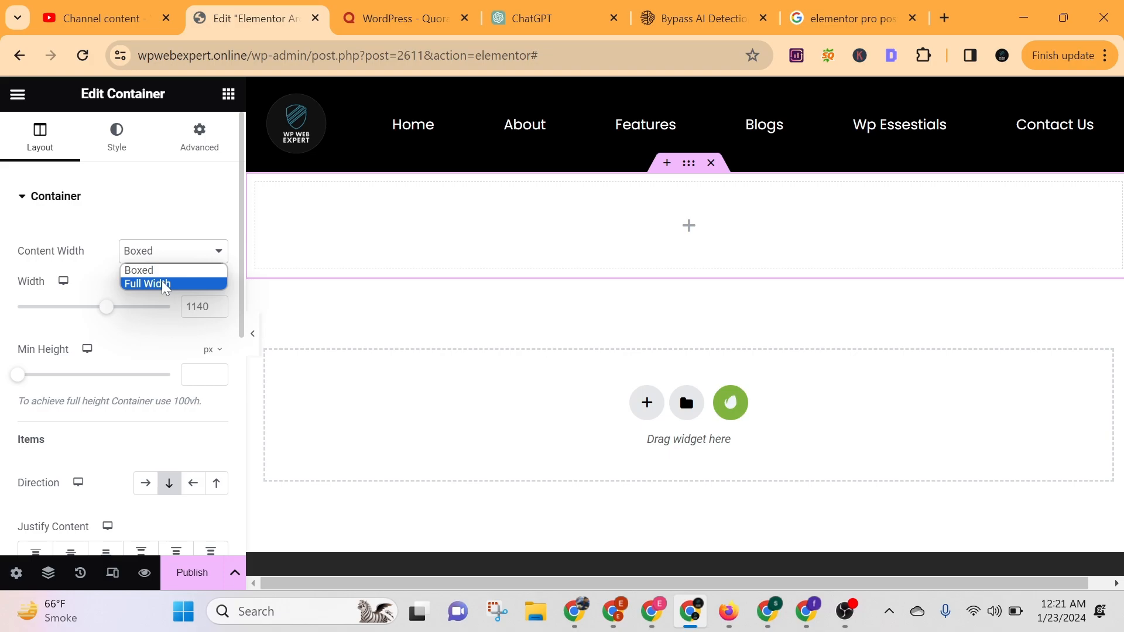
pyautogui.click(164, 285)
pyautogui.moveTo(17, 384); pyautogui.dragTo(62, 391)
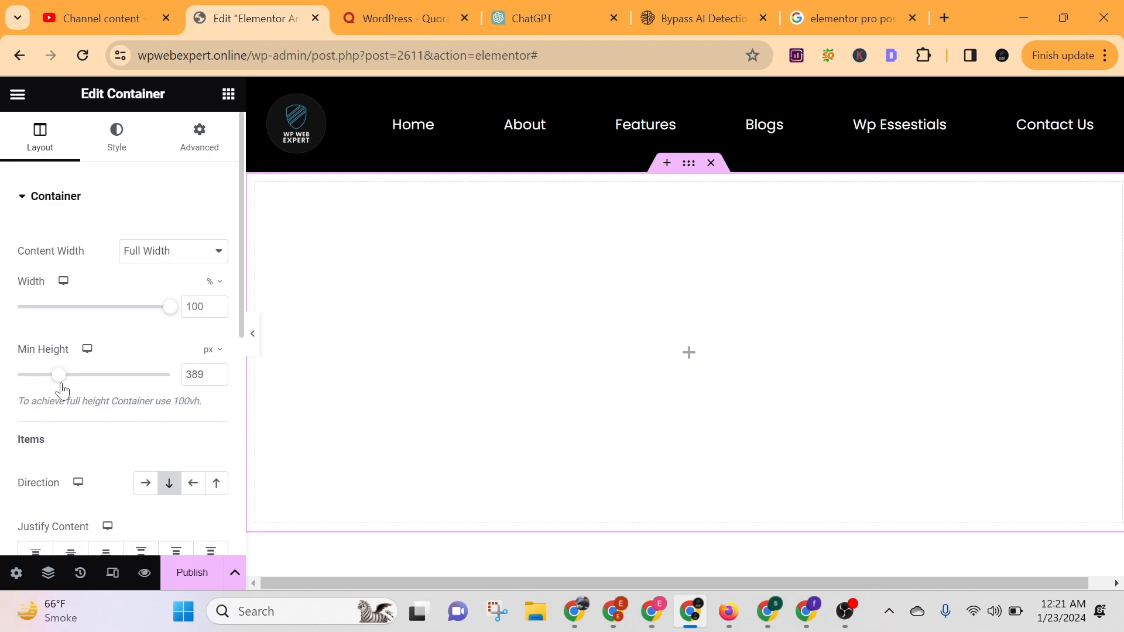
pyautogui.moveTo(63, 390); pyautogui.dragTo(67, 390)
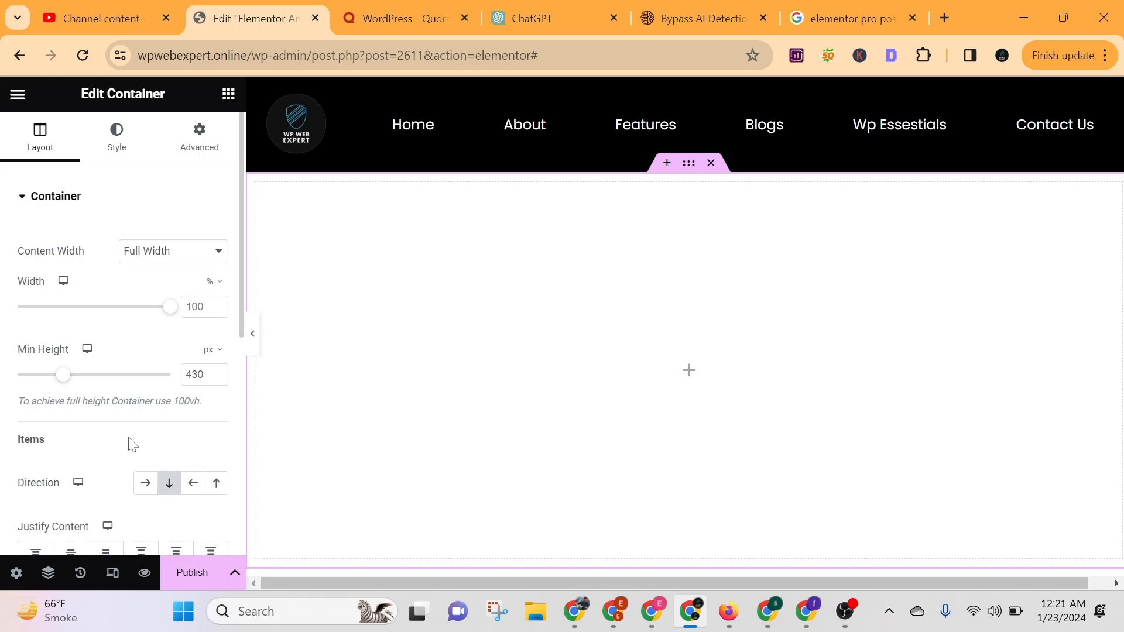
# Justify the container's content with Space Around and align its items to the center.
pyautogui.scroll(-4, 111, 463)
pyautogui.scroll(2, 88, 350)
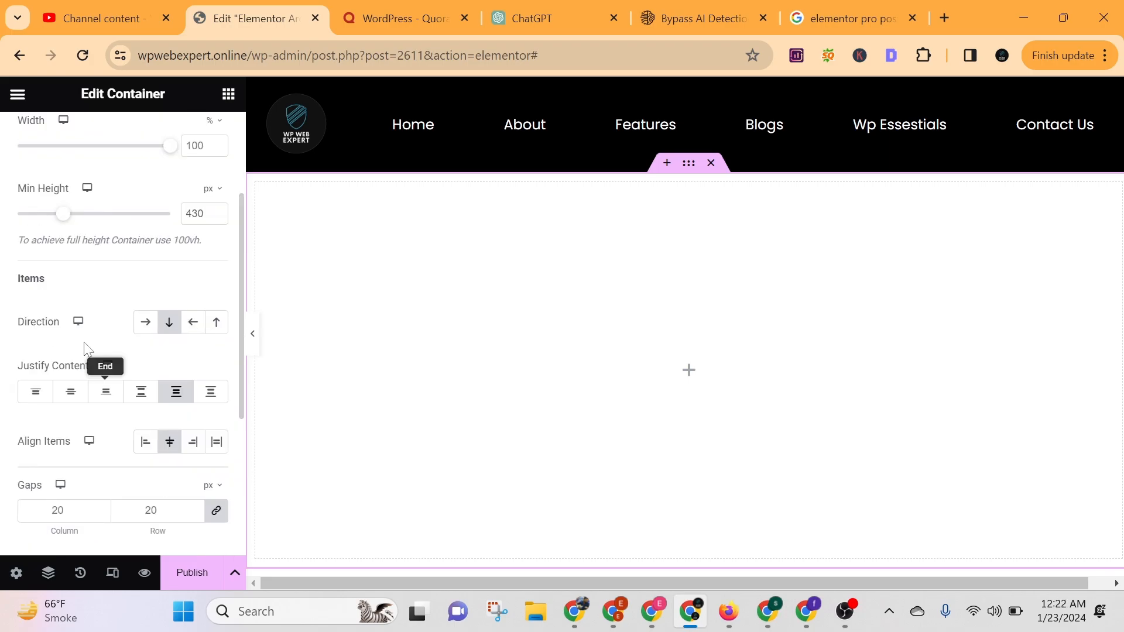
pyautogui.scroll(3, 88, 350)
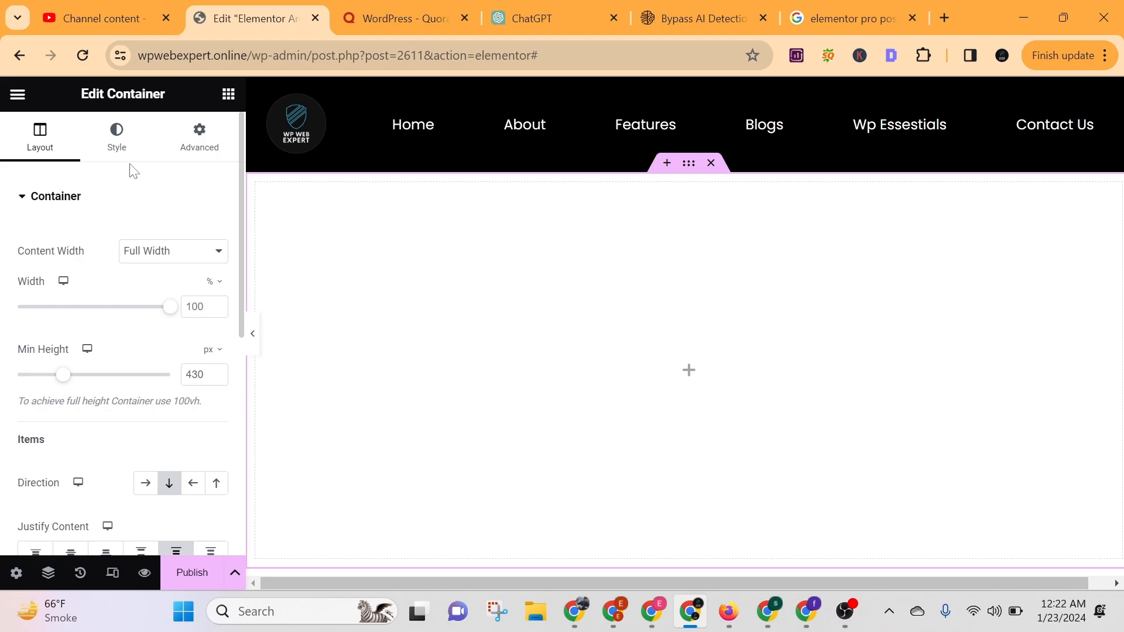
# Give the container a Classic background in black, #000000.
pyautogui.click(119, 139)
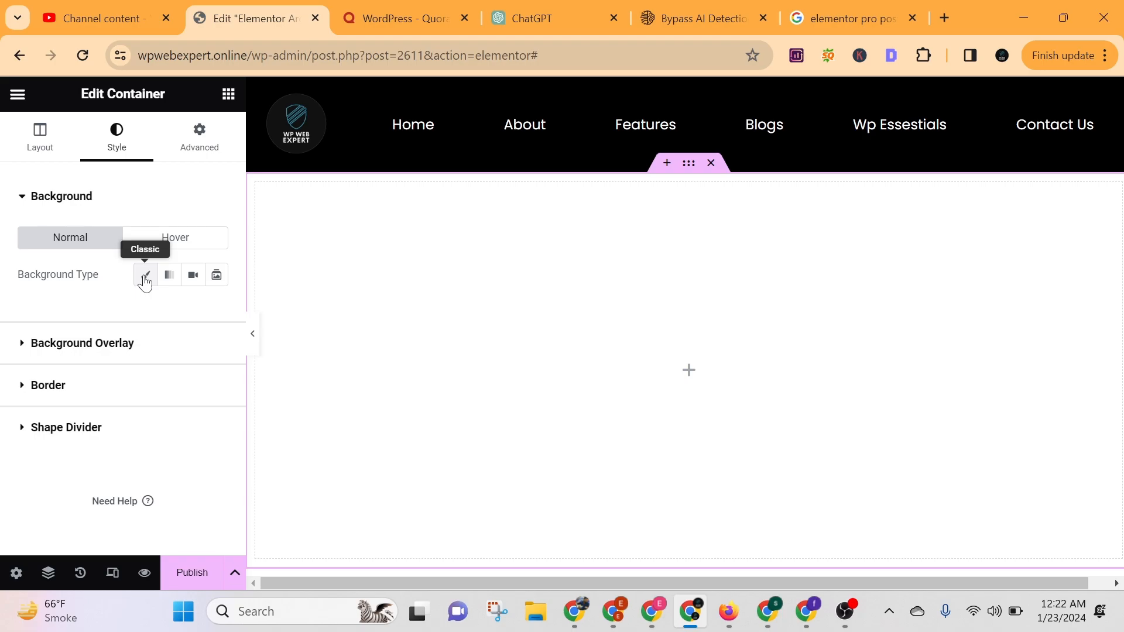
pyautogui.click(145, 275)
pyautogui.moveTo(191, 496); pyautogui.dragTo(88, 516)
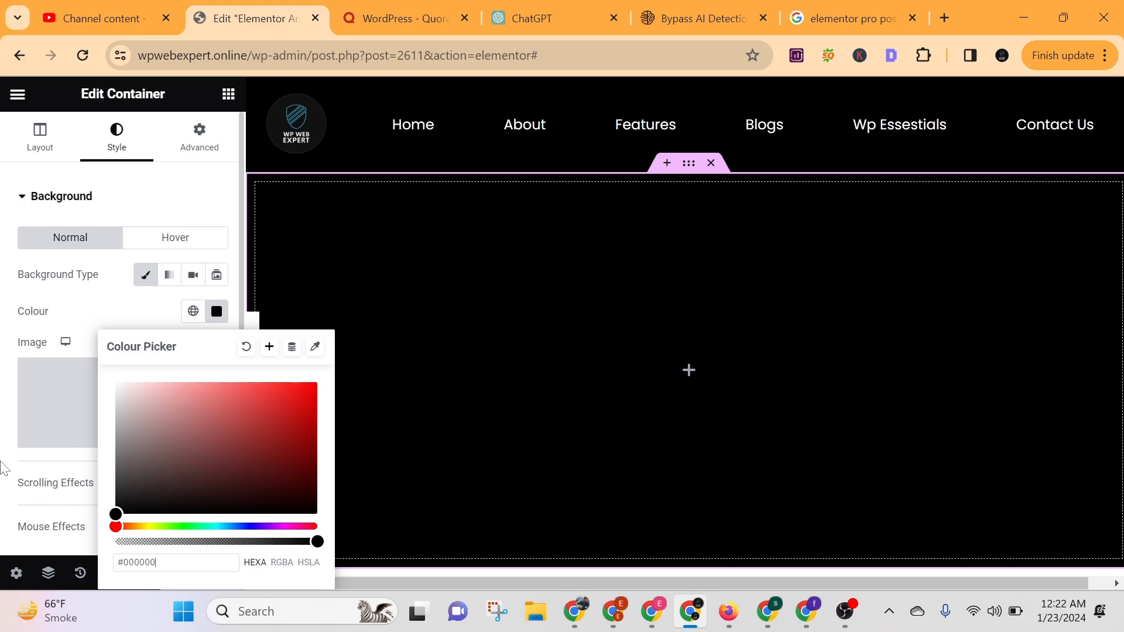
pyautogui.click(672, 384)
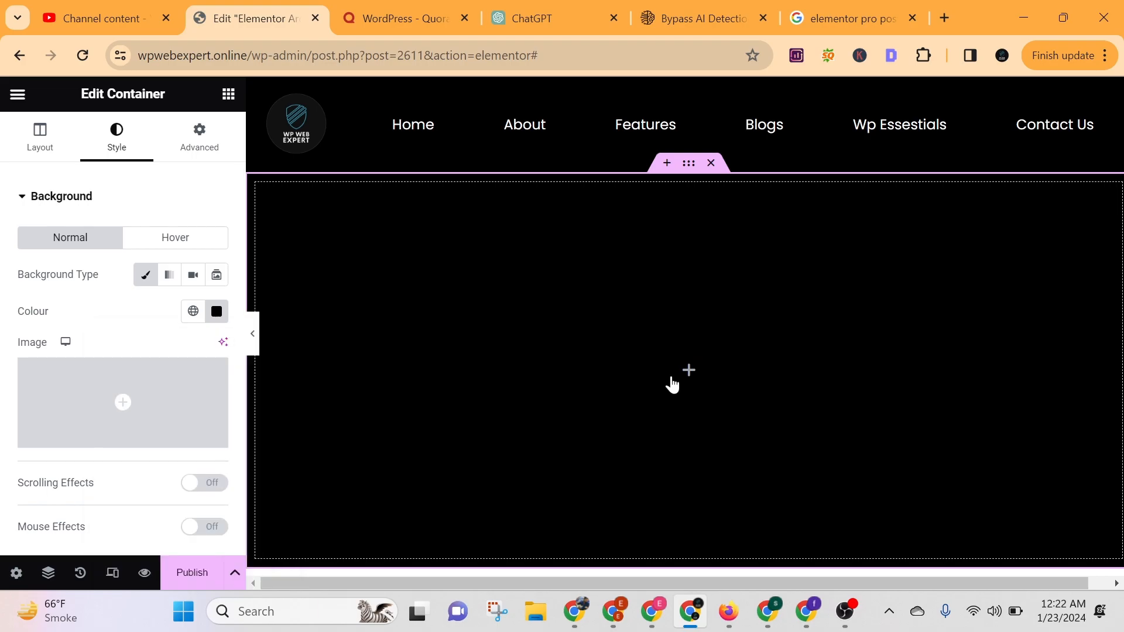
# Add a Heading widget inside the black container, with the text "Our Blogs" in white.
pyautogui.click(672, 385)
pyautogui.scroll(-4, 108, 429)
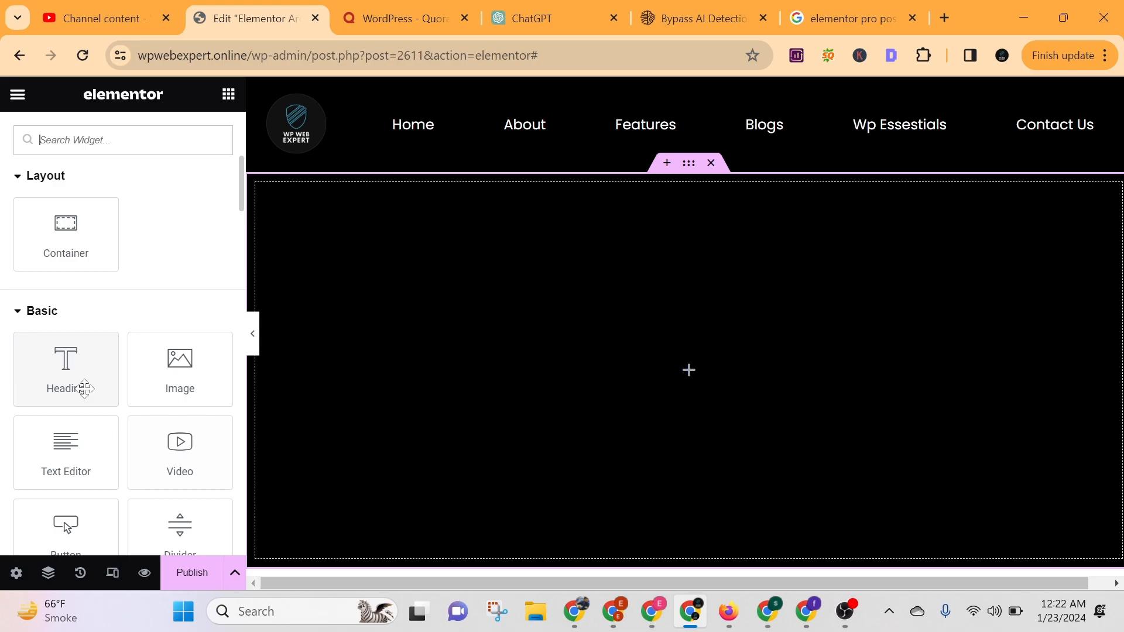
pyautogui.moveTo(85, 388); pyautogui.dragTo(689, 370)
pyautogui.click(218, 237)
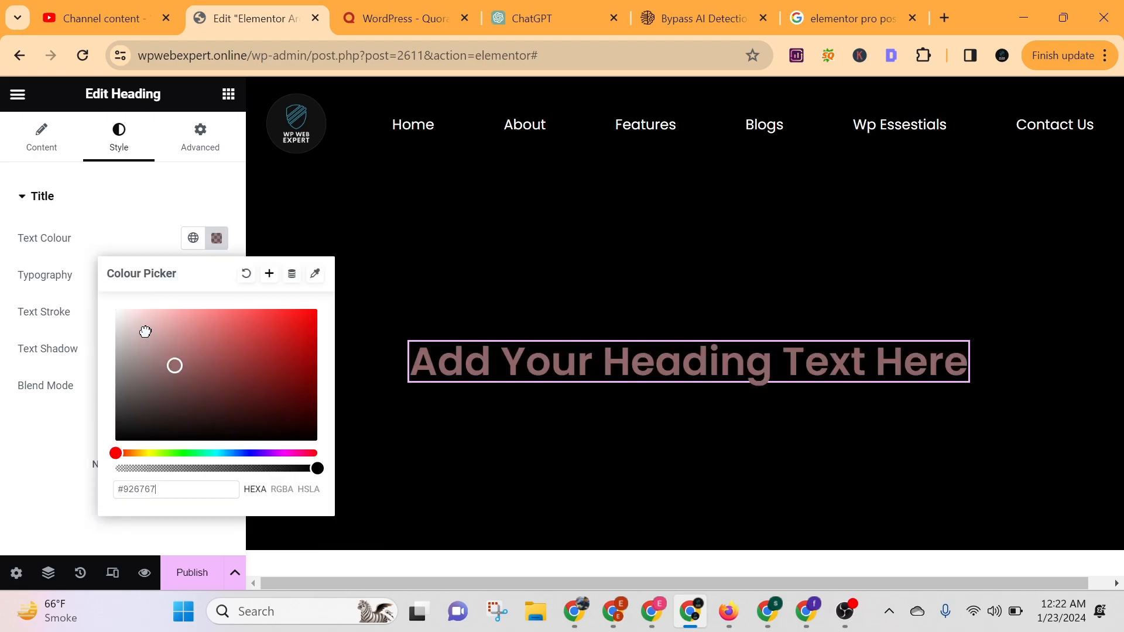
pyautogui.moveTo(145, 331); pyautogui.dragTo(117, 310)
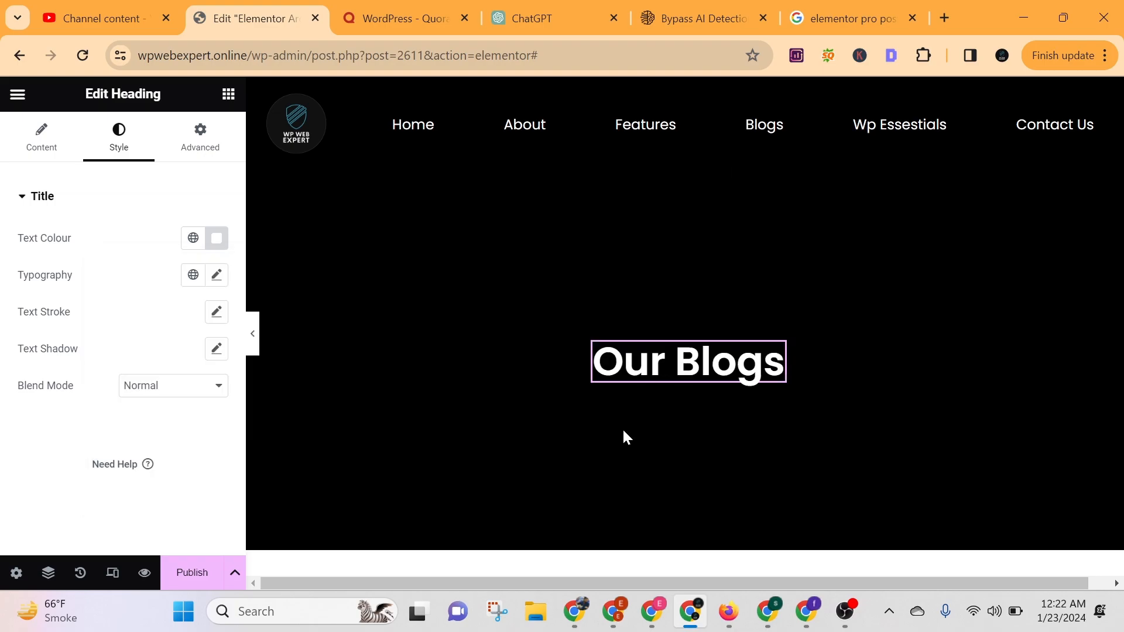
# Enlarge the "Our Blogs" heading and set its font family to Abril Fatface.
pyautogui.scroll(-2, 624, 432)
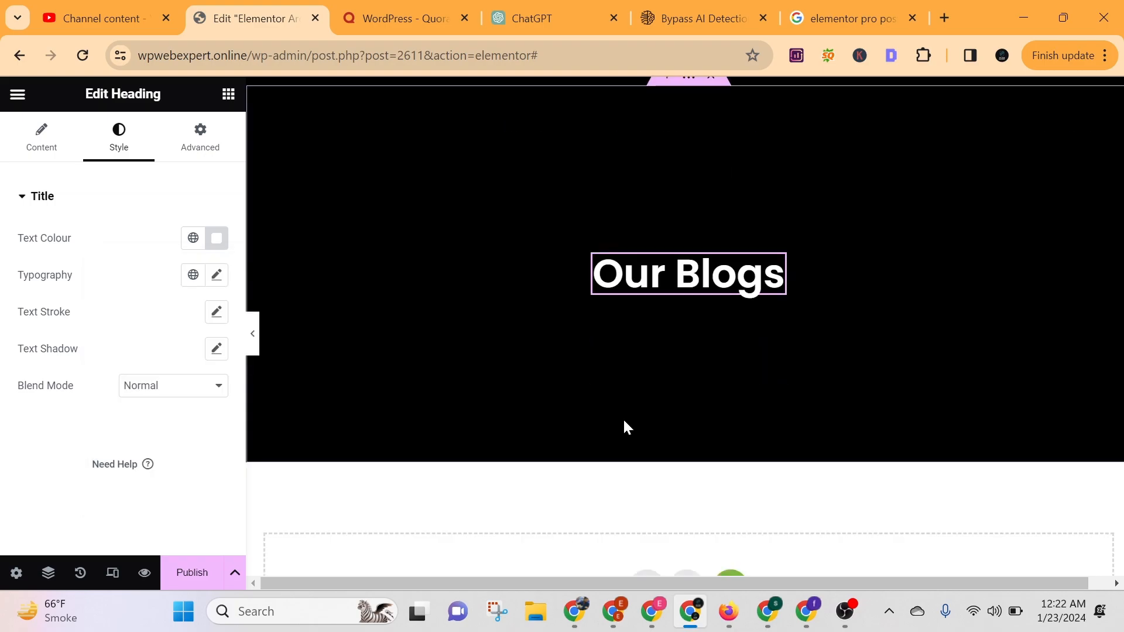
pyautogui.scroll(-2, 624, 422)
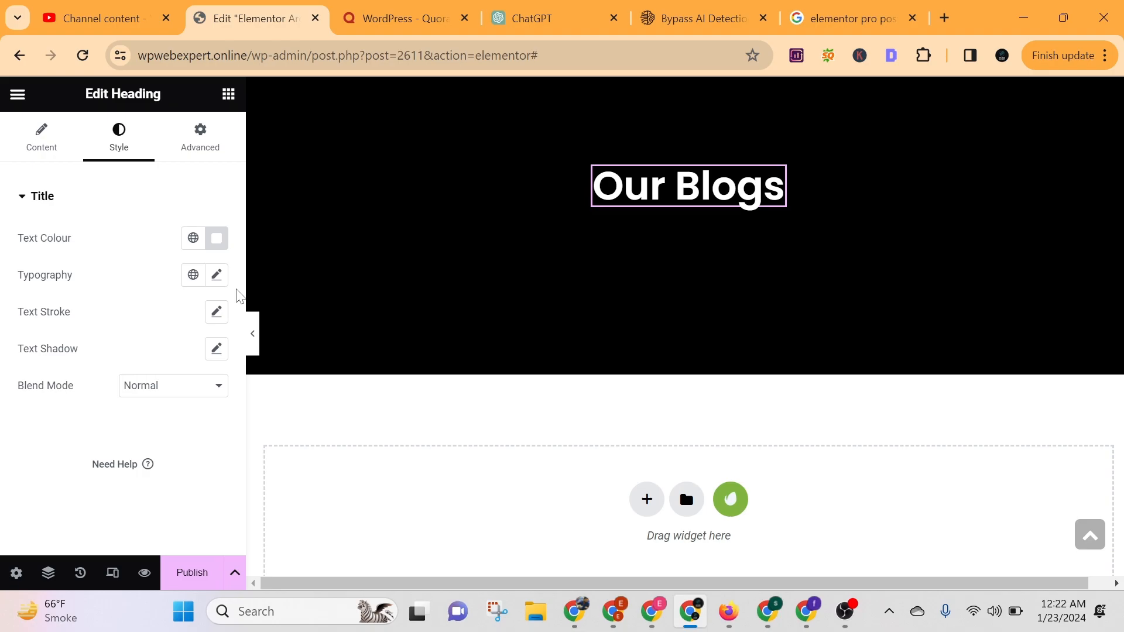
pyautogui.click(216, 275)
pyautogui.click(150, 361)
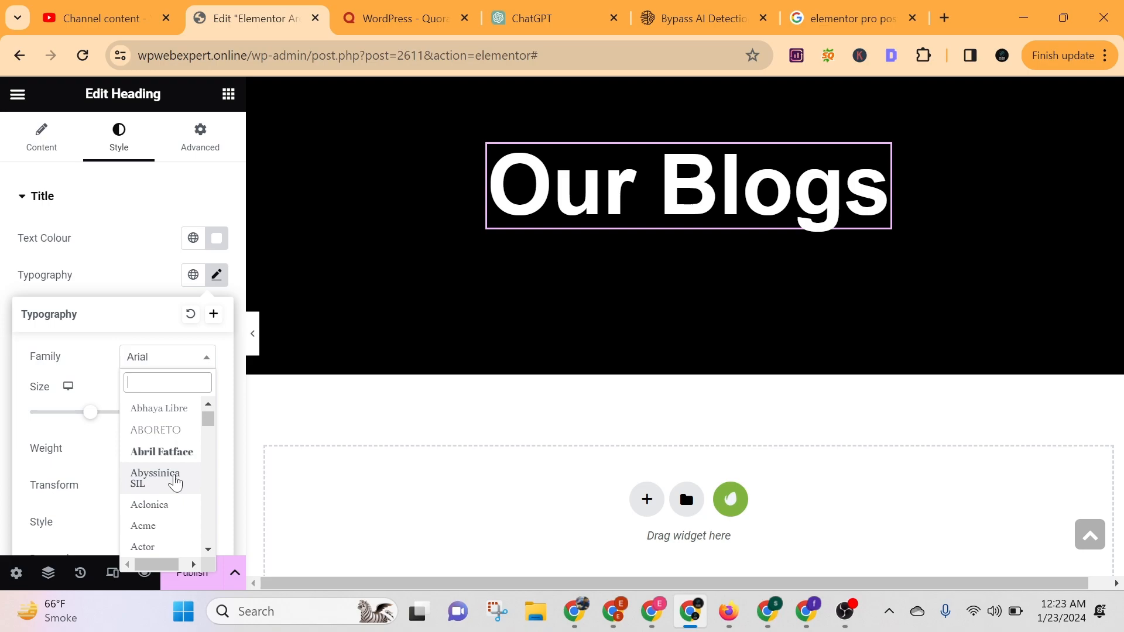
pyautogui.click(162, 452)
pyautogui.click(503, 443)
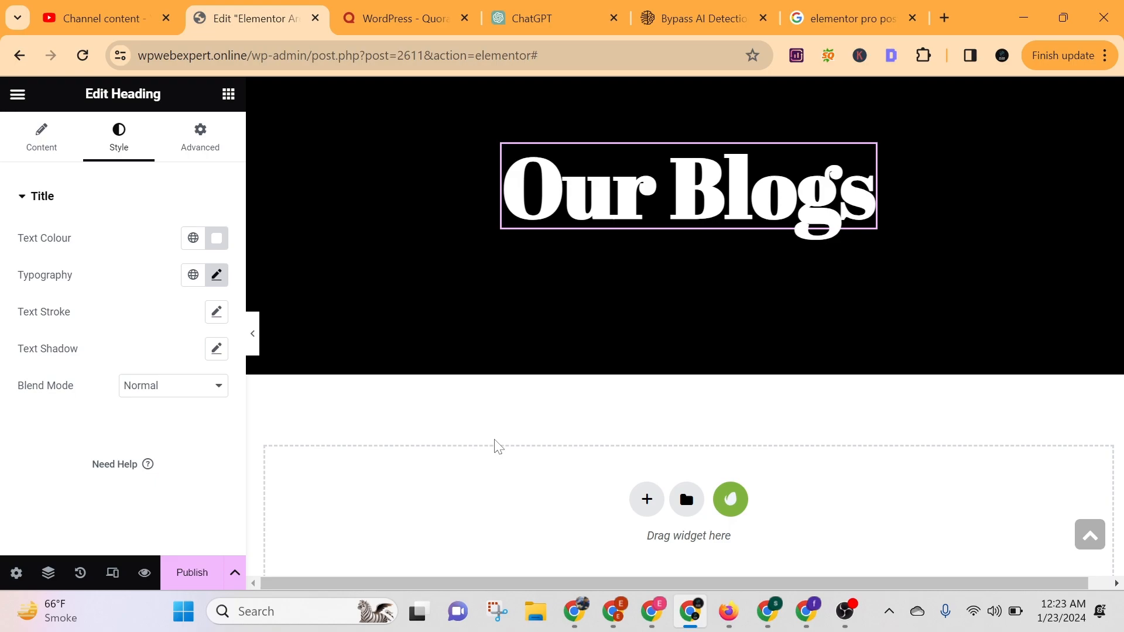
# Give the "Our Blogs" heading a 1 px text stroke in an olive-yellow colour.
pyautogui.click(216, 312)
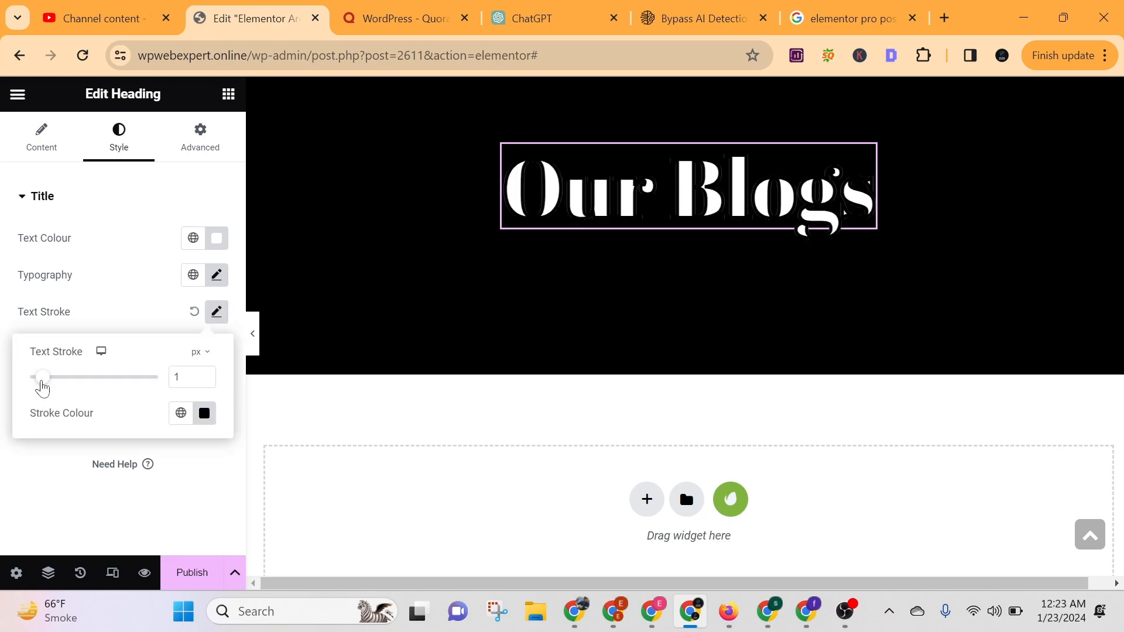
pyautogui.moveTo(42, 387); pyautogui.dragTo(36, 386)
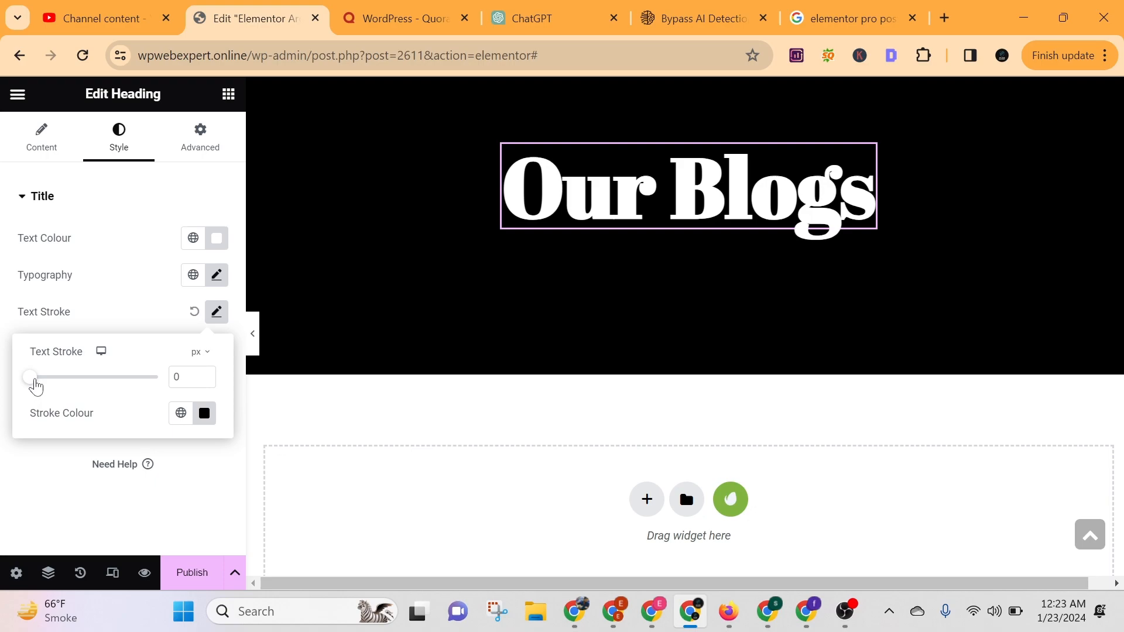
pyautogui.click(143, 317)
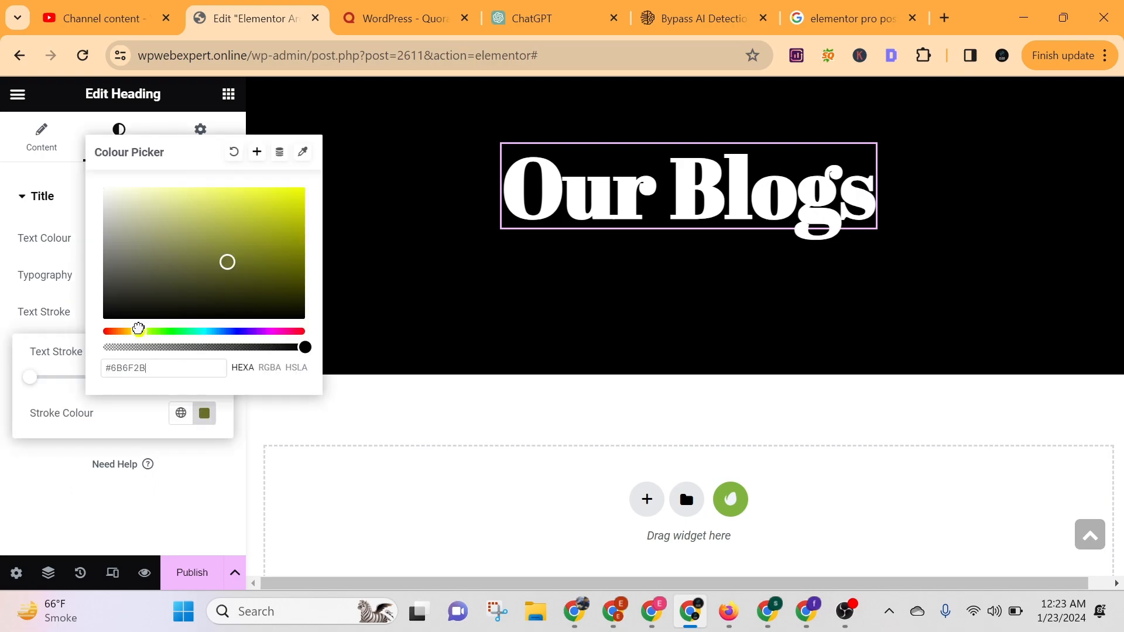
pyautogui.moveTo(138, 329); pyautogui.dragTo(147, 328)
pyautogui.click(208, 310)
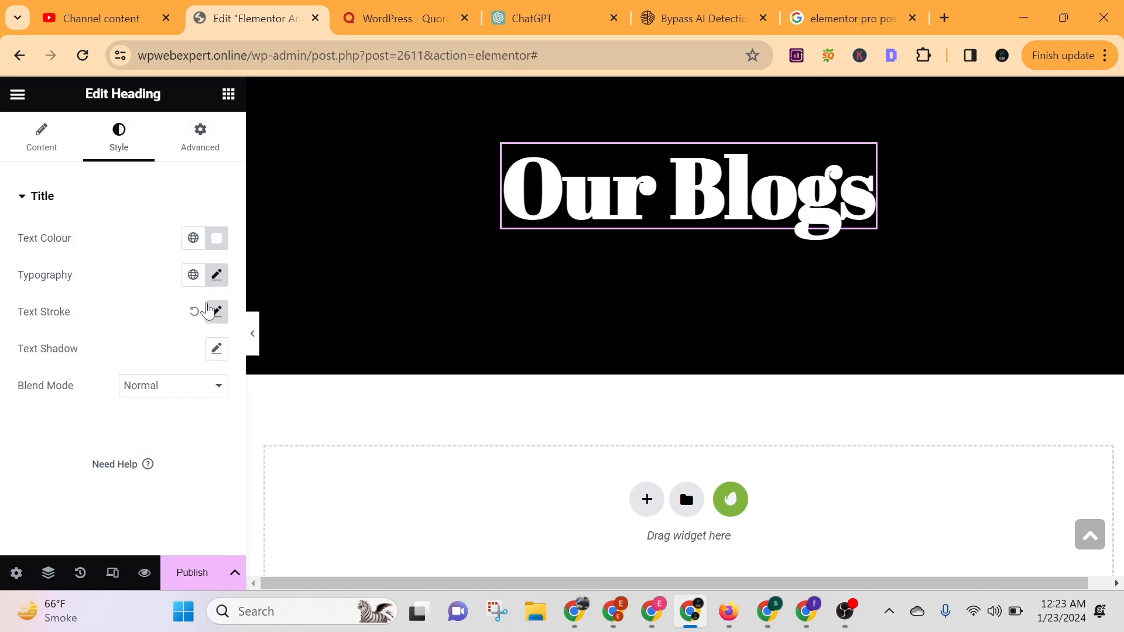
pyautogui.click(209, 311)
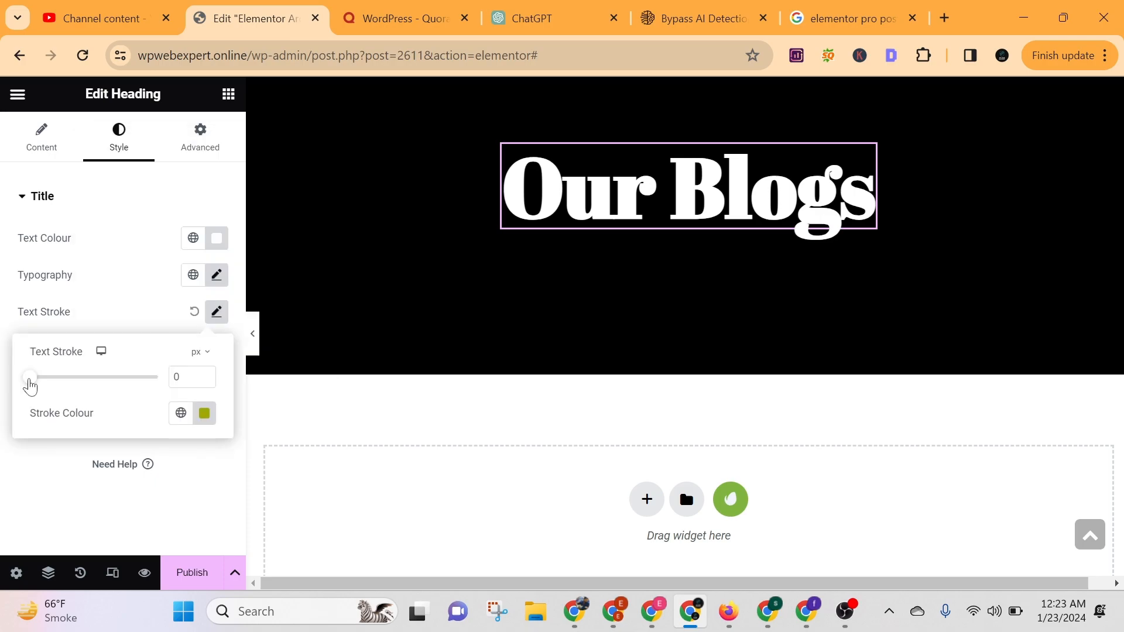
pyautogui.moveTo(30, 387); pyautogui.dragTo(50, 378)
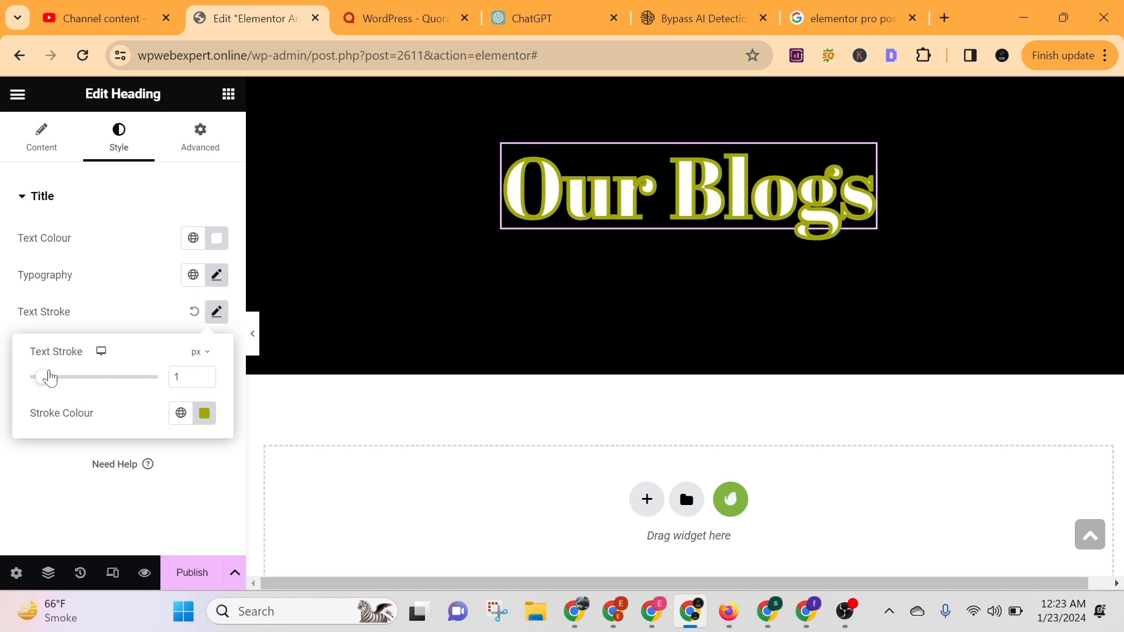
# Remove the text stroke from the "Our Blogs" heading.
pyautogui.click(194, 312)
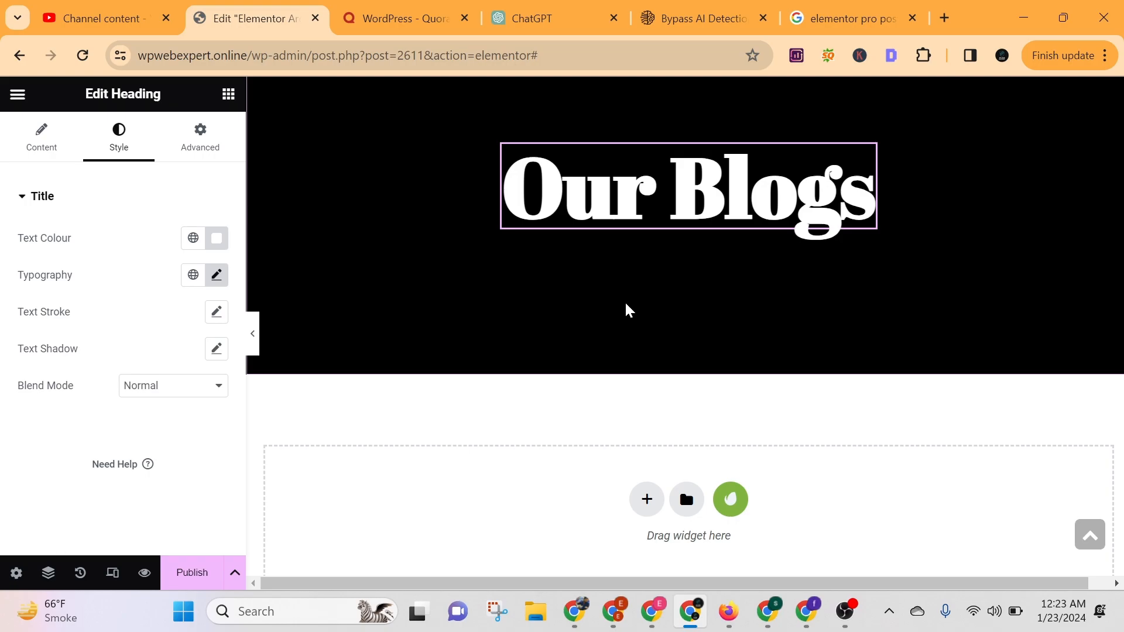
pyautogui.scroll(3, 628, 309)
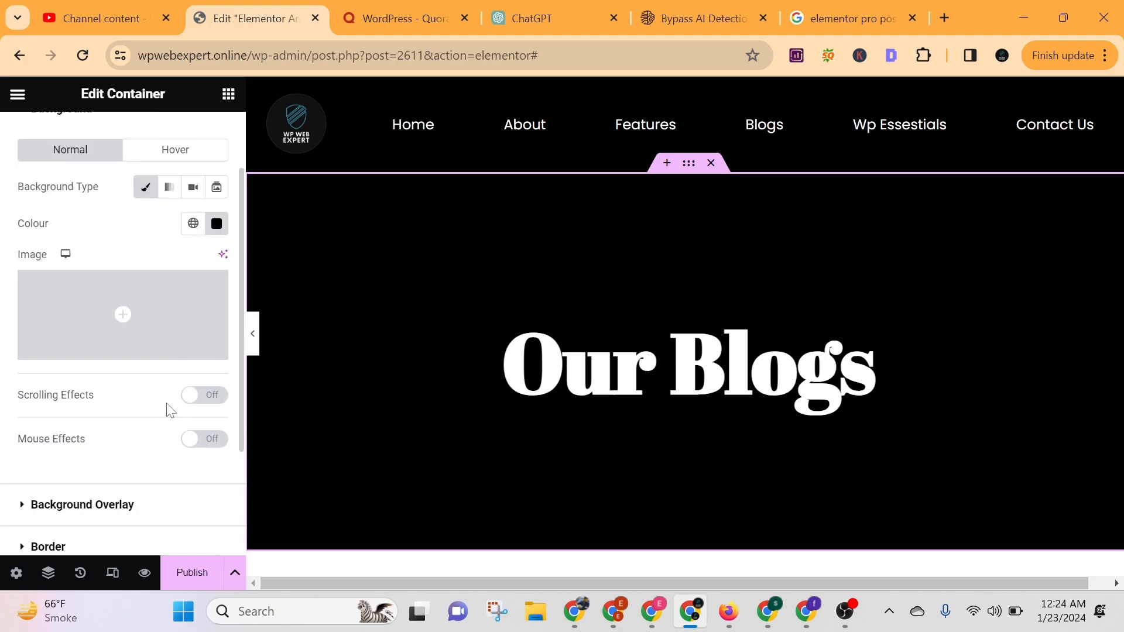
pyautogui.click(202, 395)
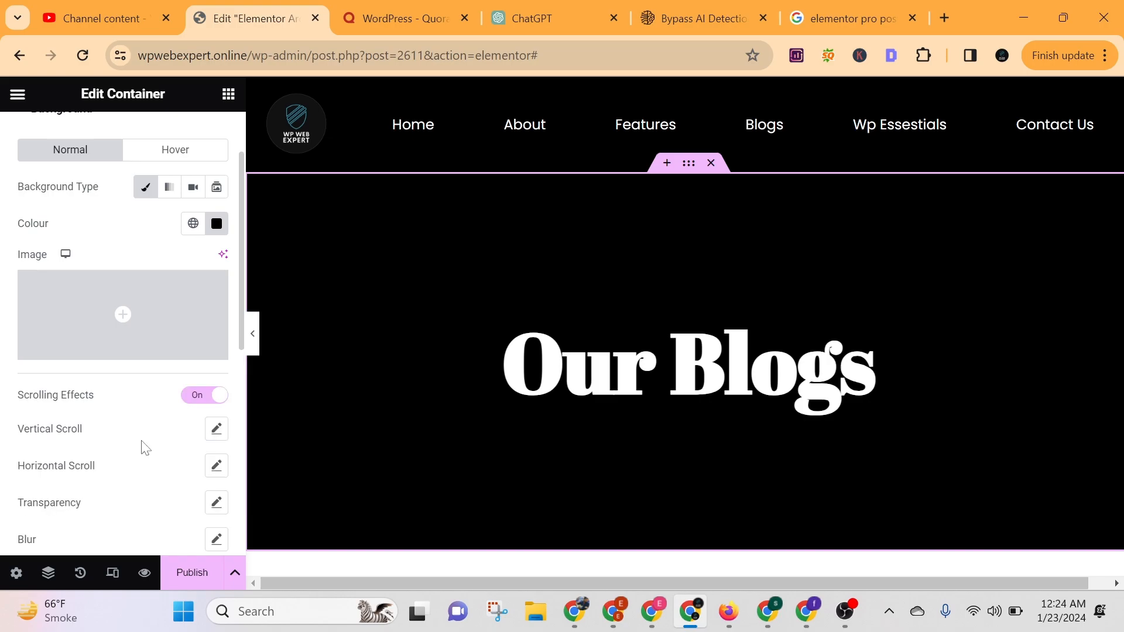
pyautogui.scroll(-2, 145, 448)
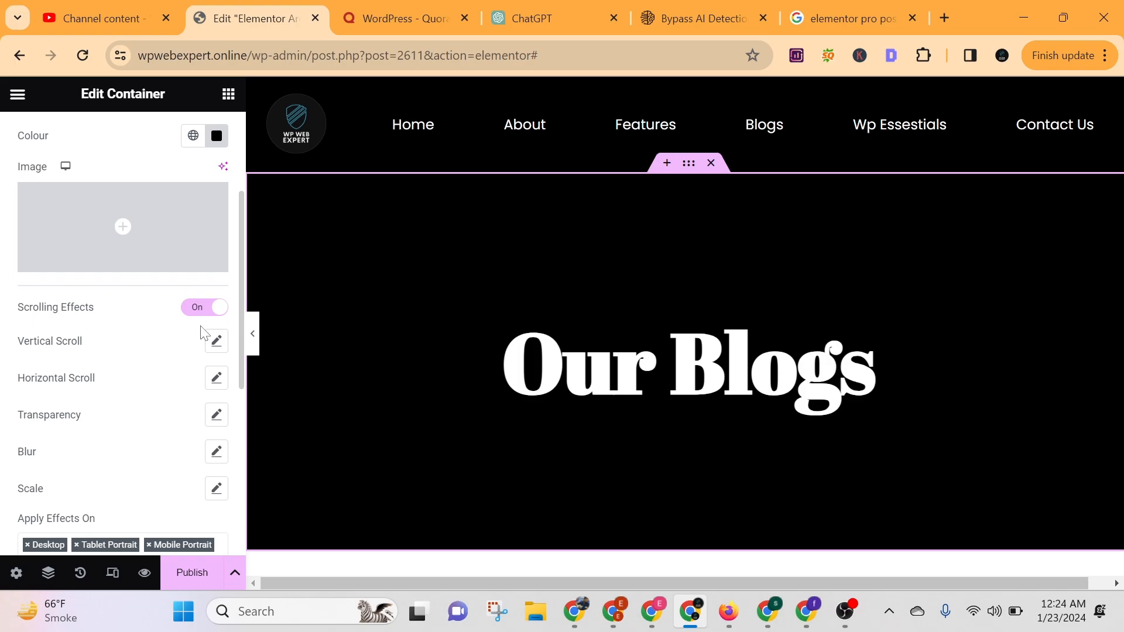
pyautogui.click(202, 312)
pyautogui.scroll(2, 138, 337)
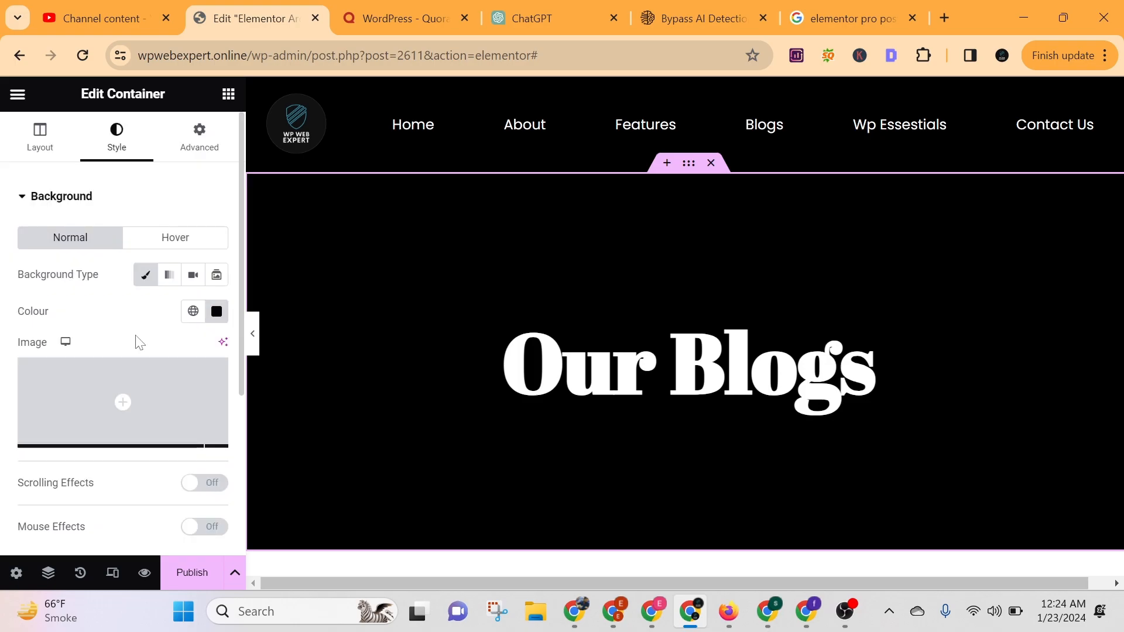
# Add an Archive Posts widget in the empty section below the black banner and hide the post excerpts.
pyautogui.scroll(-7, 713, 248)
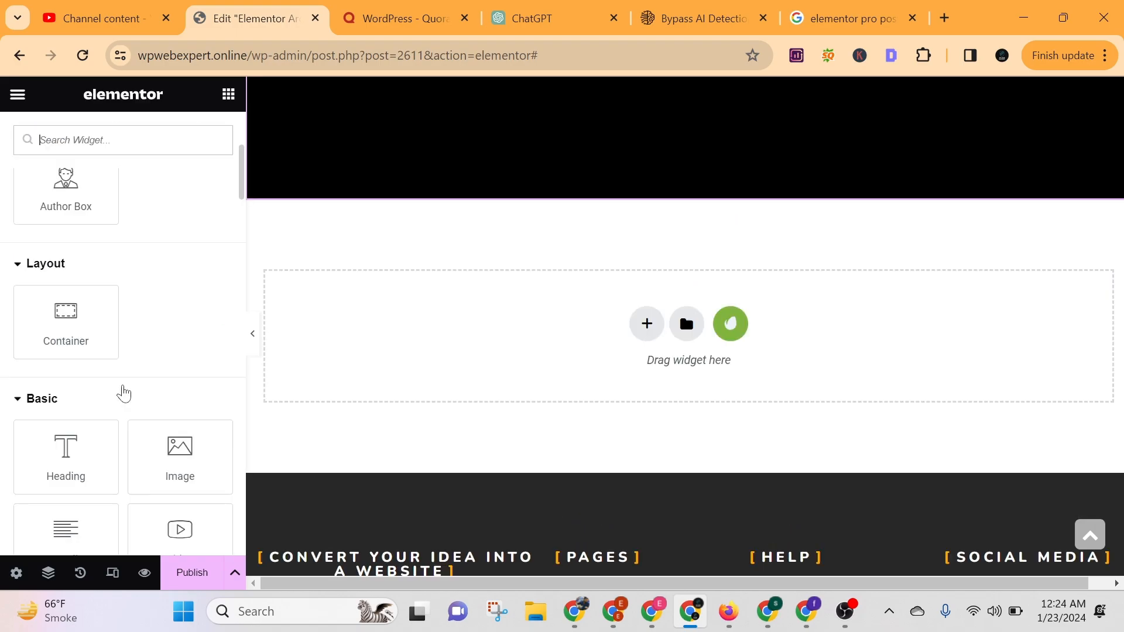
pyautogui.scroll(3, 144, 269)
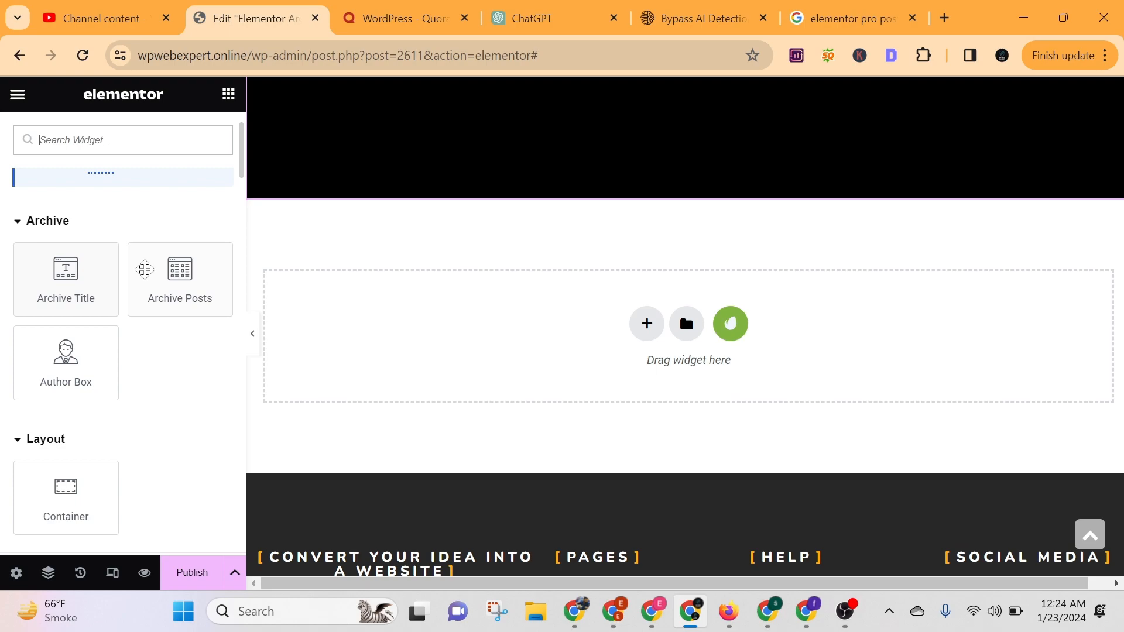
pyautogui.moveTo(144, 269); pyautogui.dragTo(195, 261)
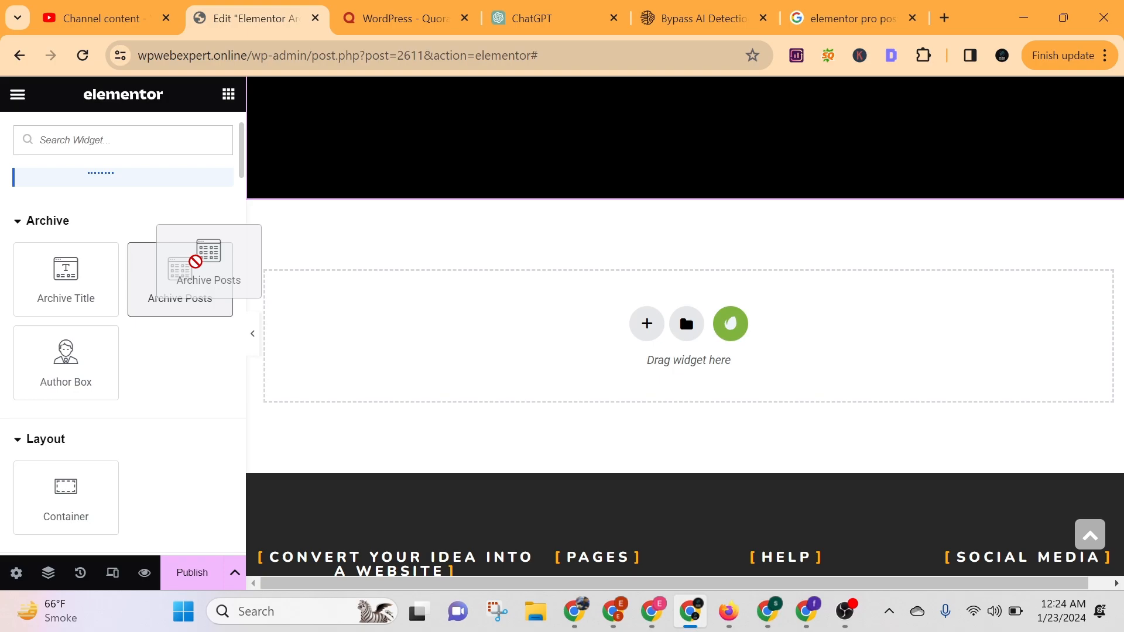
pyautogui.moveTo(195, 262); pyautogui.dragTo(630, 371)
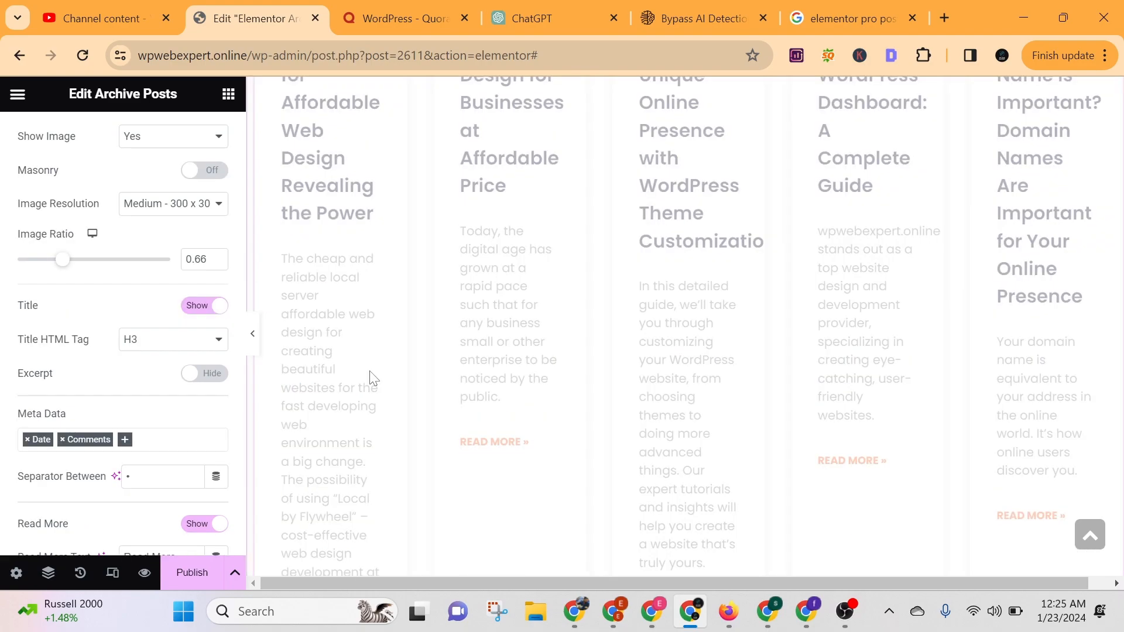
# Turn on automatic alignment of the Read More buttons and hide the badge and avatar on the post cards.
pyautogui.scroll(-3, 66, 348)
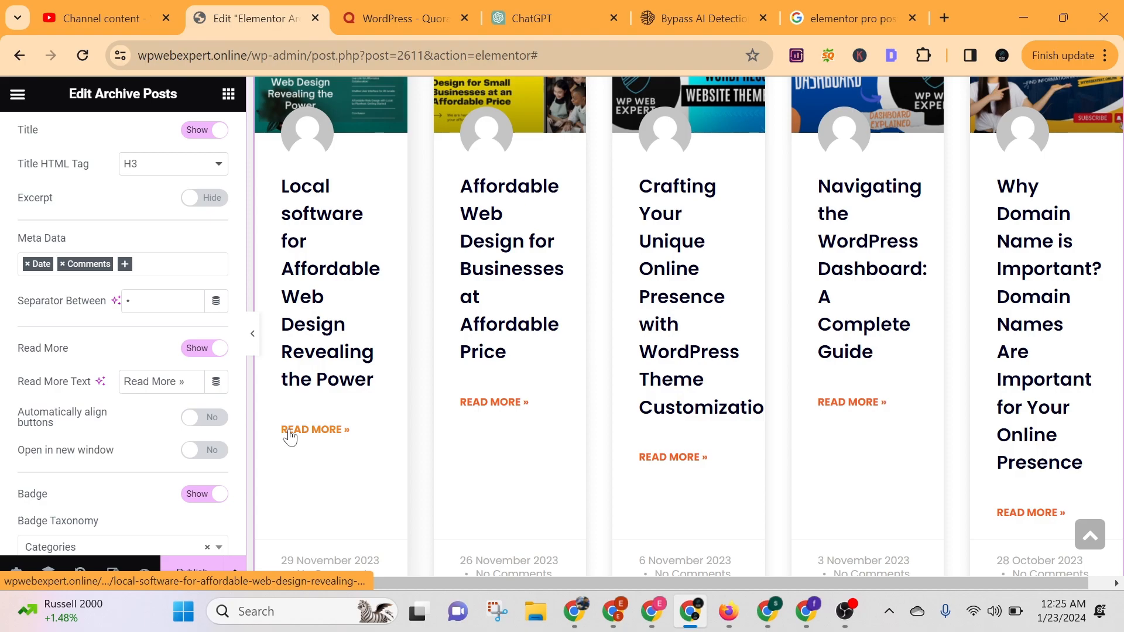
pyautogui.click(204, 417)
pyautogui.scroll(-2, 205, 413)
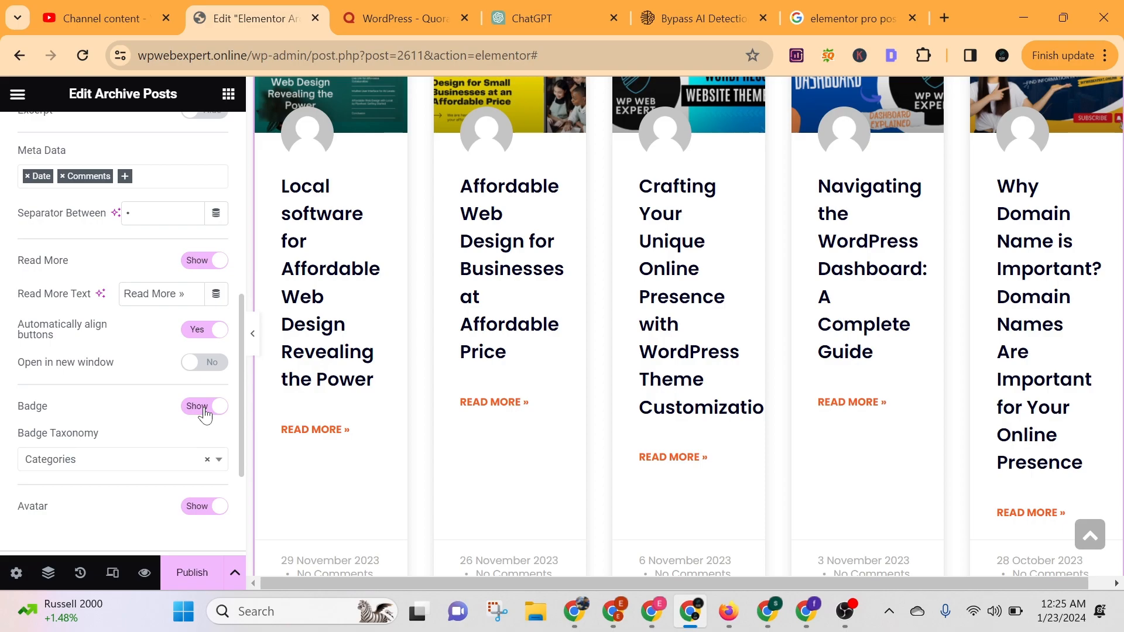
pyautogui.click(205, 406)
pyautogui.scroll(-3, 198, 337)
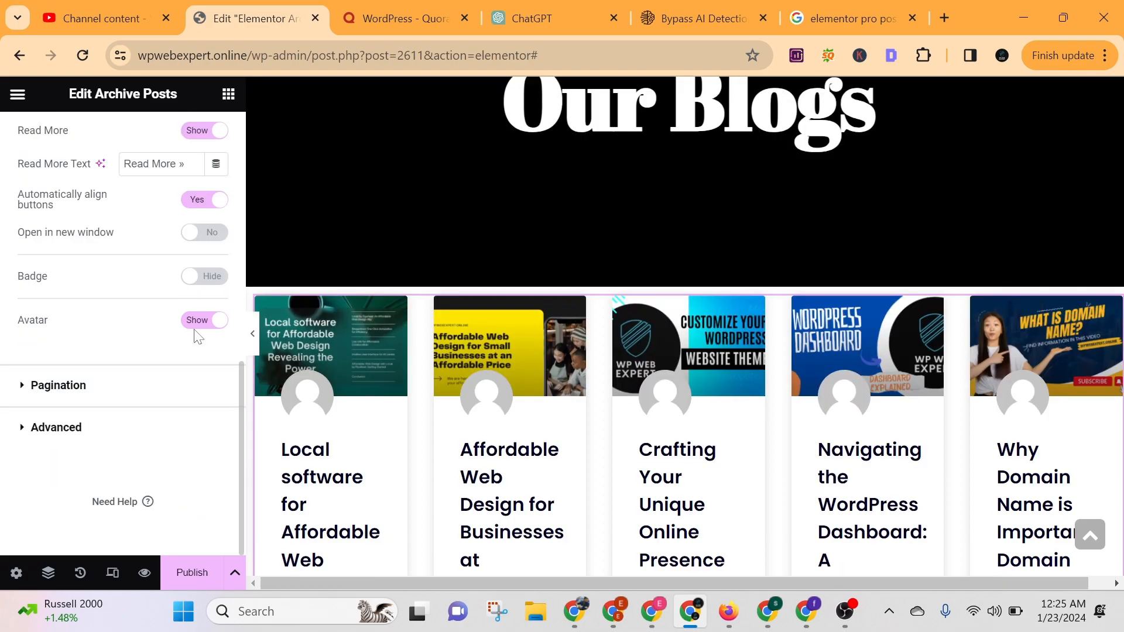
pyautogui.click(202, 321)
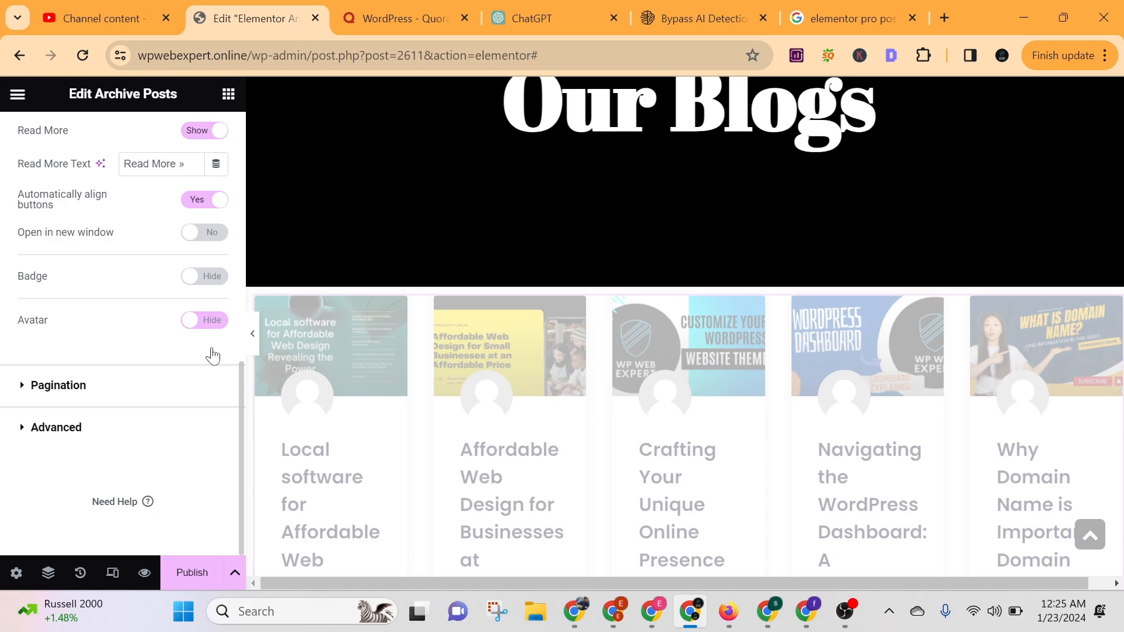
# Show the posts in 4 columns, with Thumbnail image resolution and an image ratio of 0.73.
pyautogui.scroll(5, 150, 219)
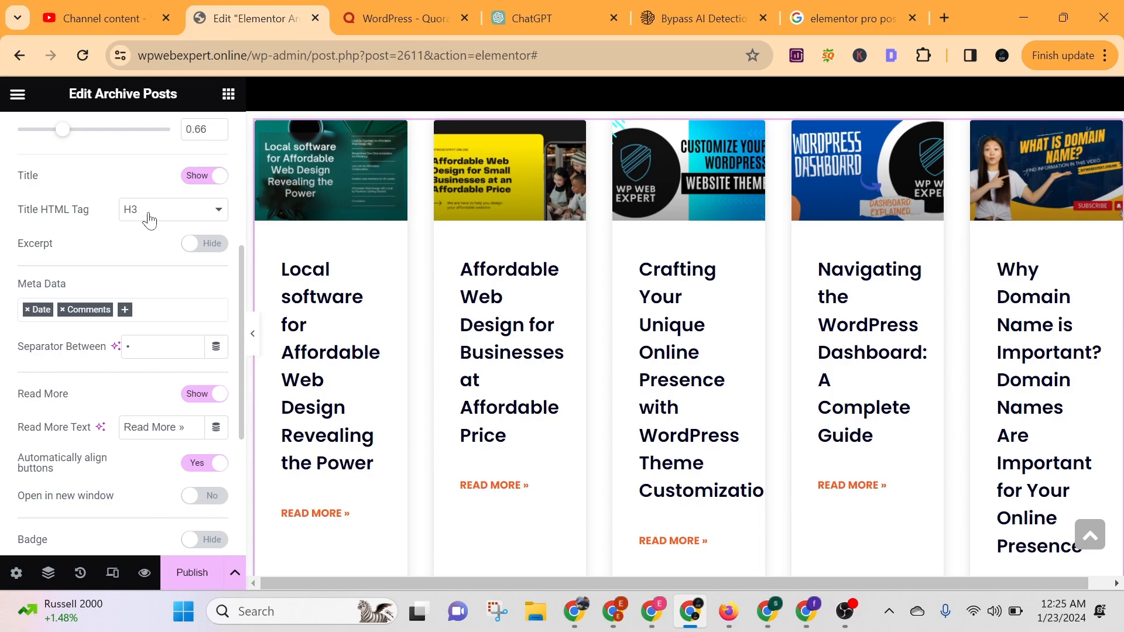
pyautogui.scroll(3, 98, 304)
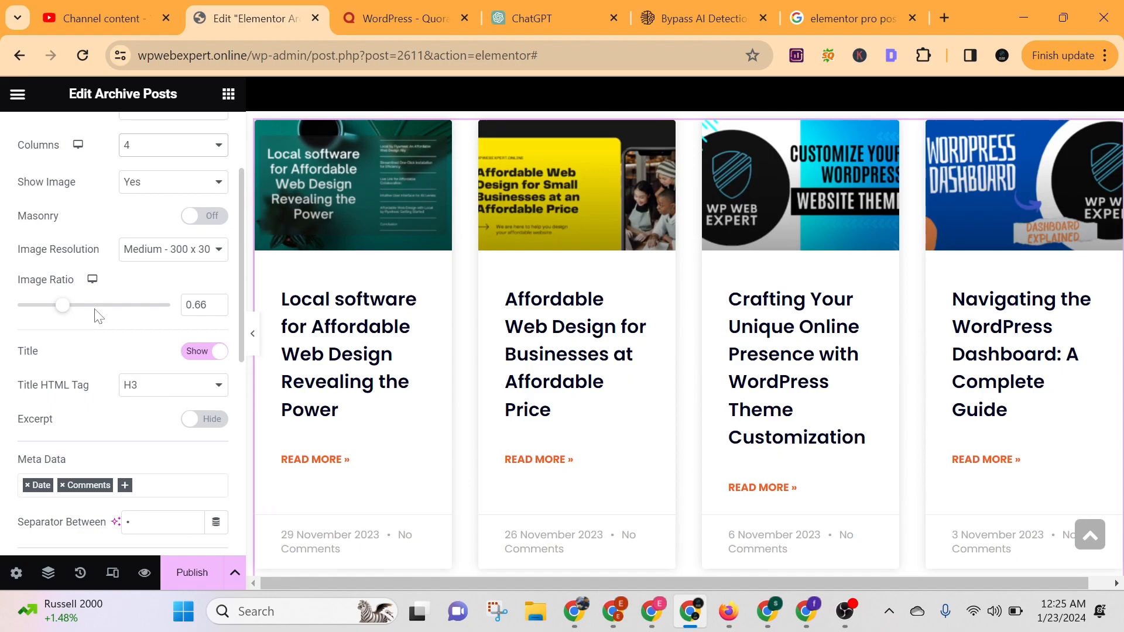
pyautogui.moveTo(82, 305); pyautogui.dragTo(114, 305)
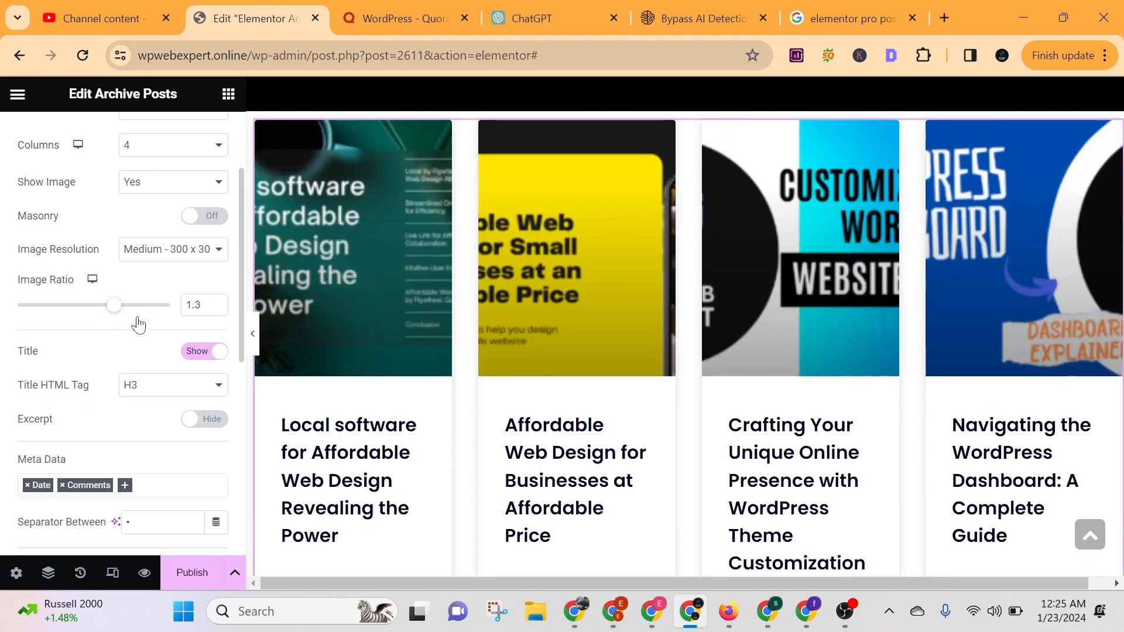
pyautogui.moveTo(113, 305); pyautogui.dragTo(78, 305)
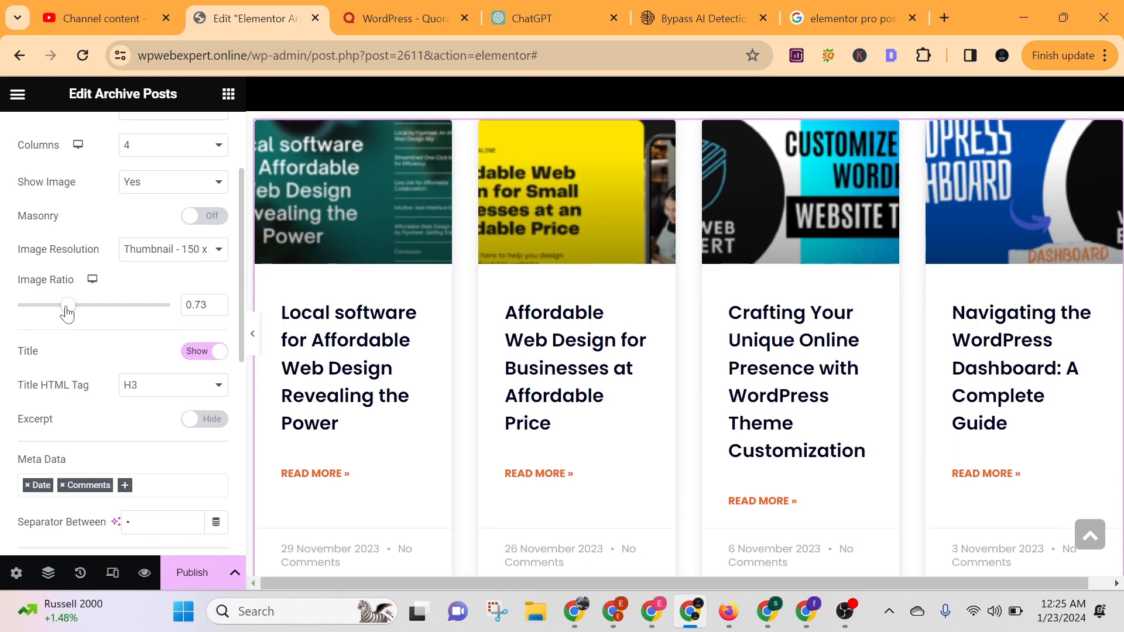
# Set the post title HTML tag to H5 and give the archive centred Numbers pagination.
pyautogui.scroll(-6, 67, 313)
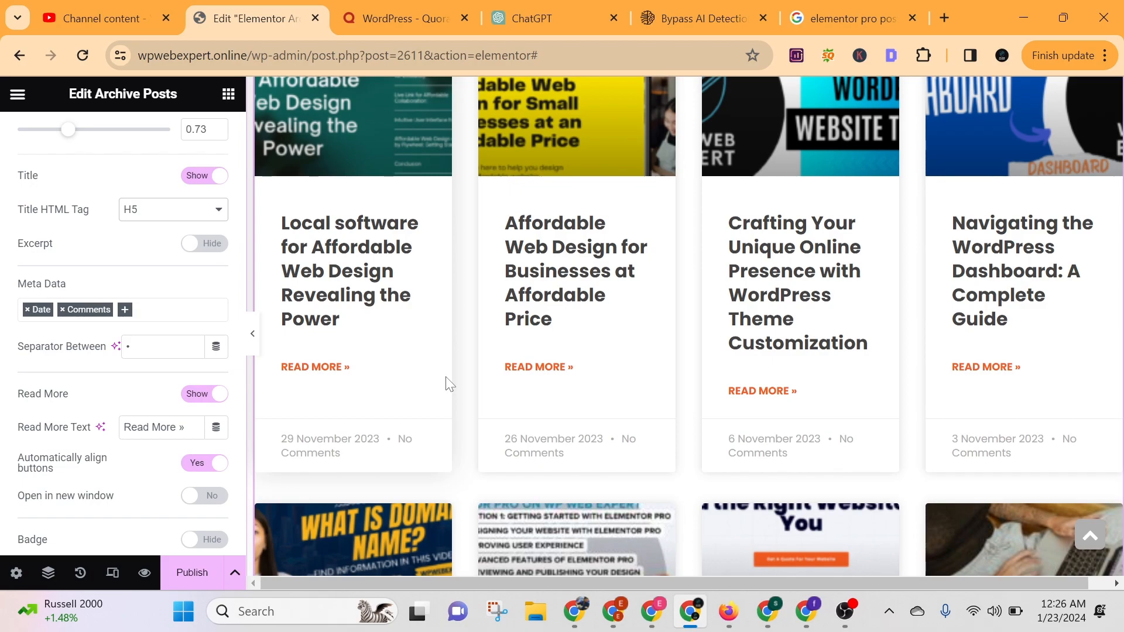
pyautogui.scroll(-3, 100, 409)
pyautogui.scroll(-2, 100, 404)
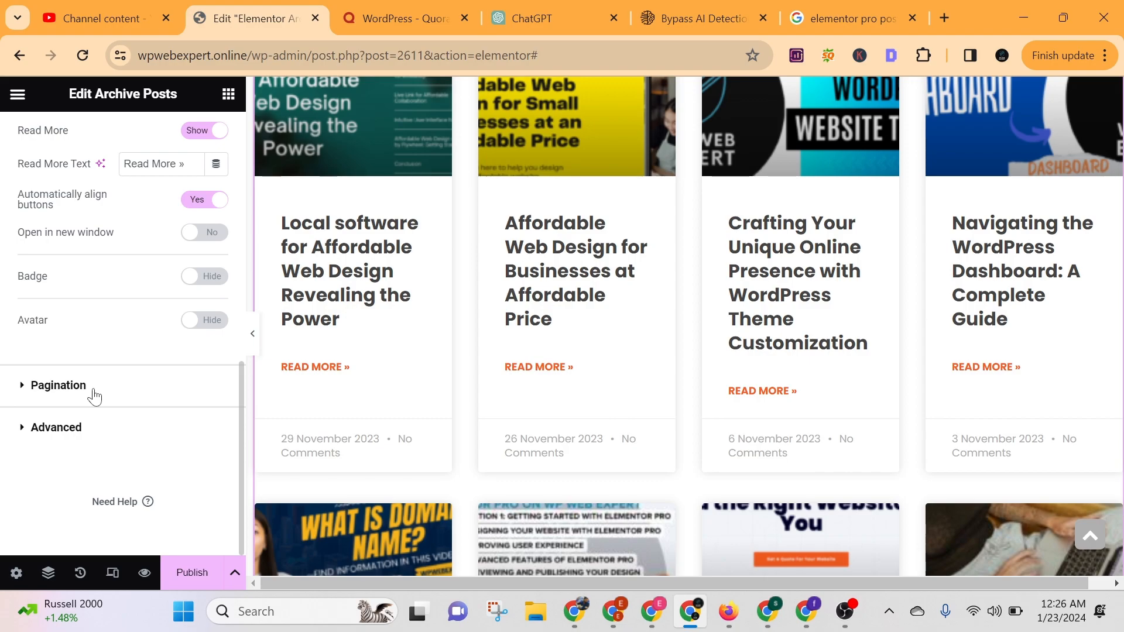
pyautogui.click(94, 396)
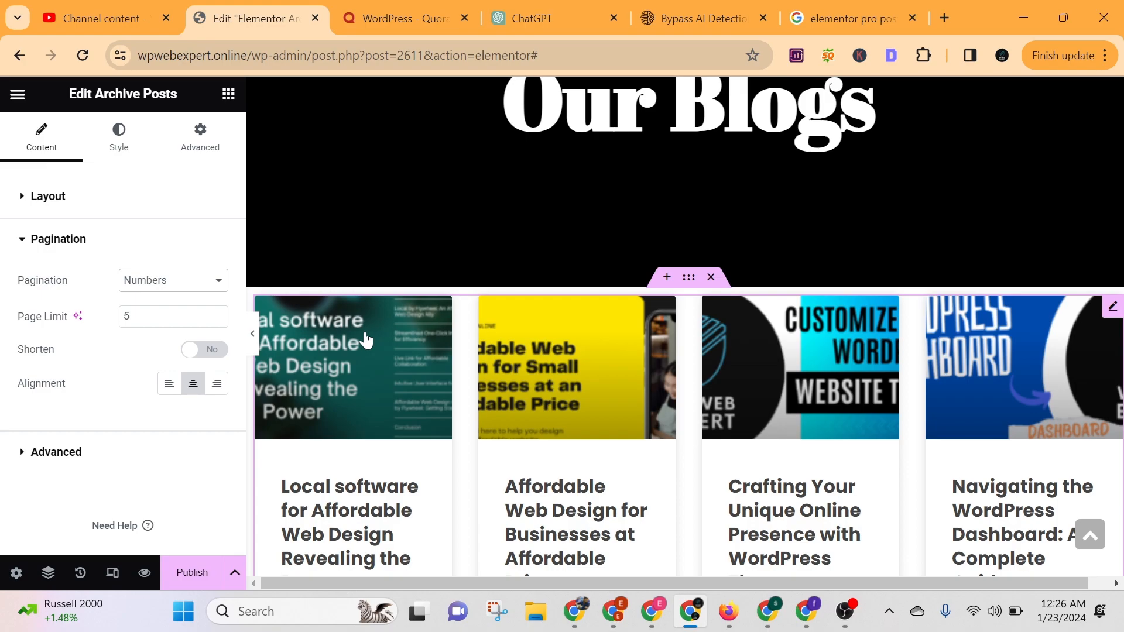
# Set the Archive Posts widget's margin to 10 px on all sides.
pyautogui.click(54, 256)
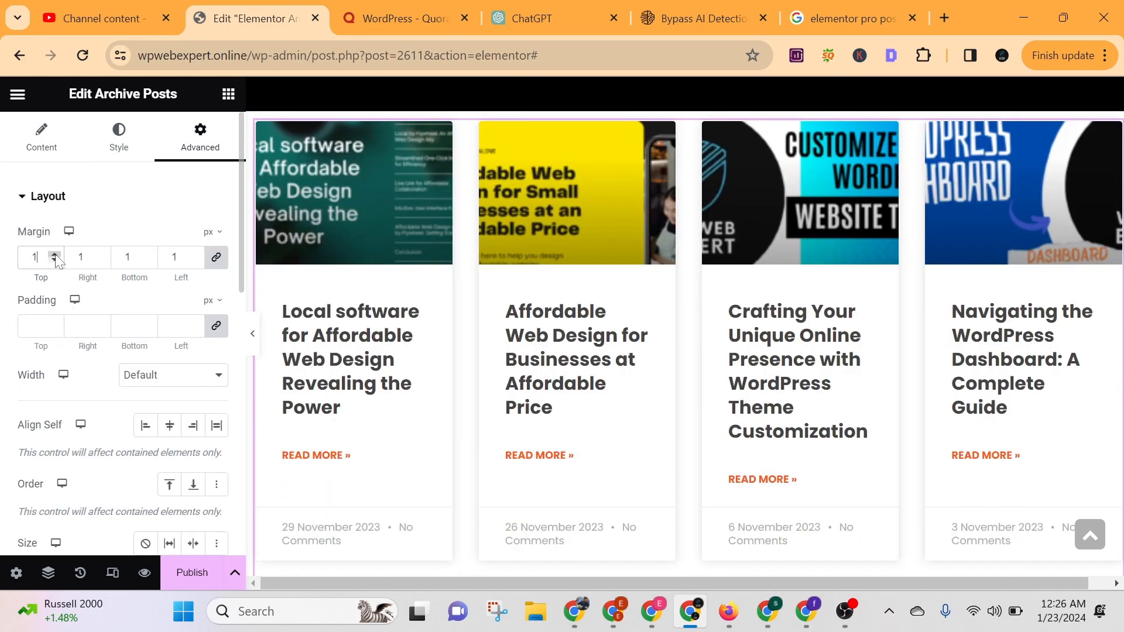
pyautogui.click(54, 255)
pyautogui.click(54, 255)
pyautogui.click(54, 255)
pyautogui.click(55, 255)
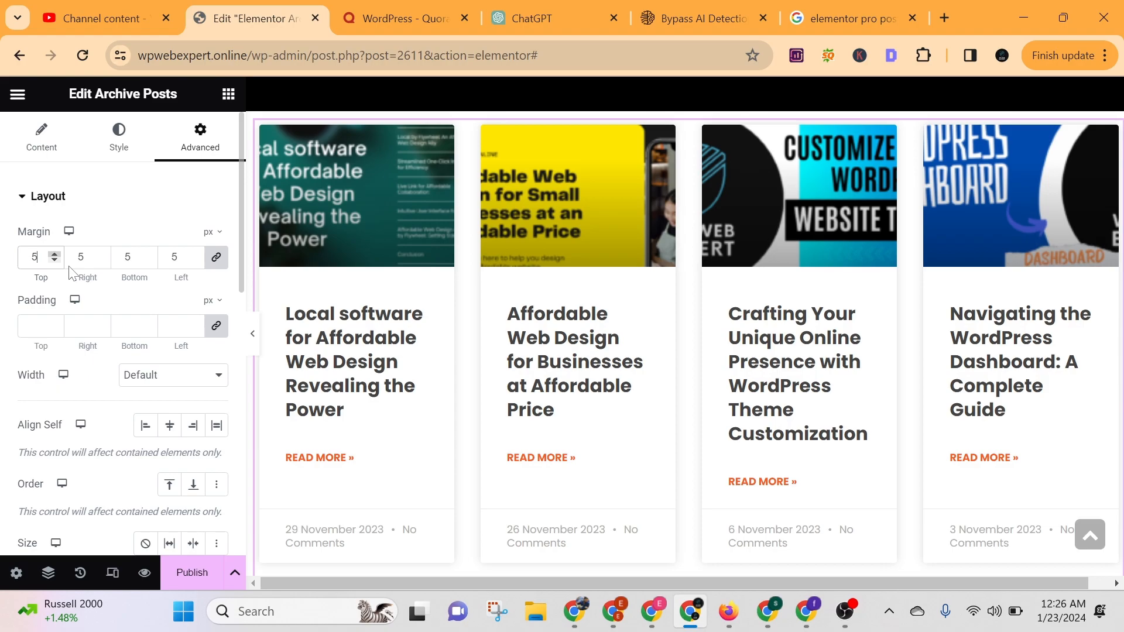
pyautogui.press('BackSpace')
pyautogui.write('10')
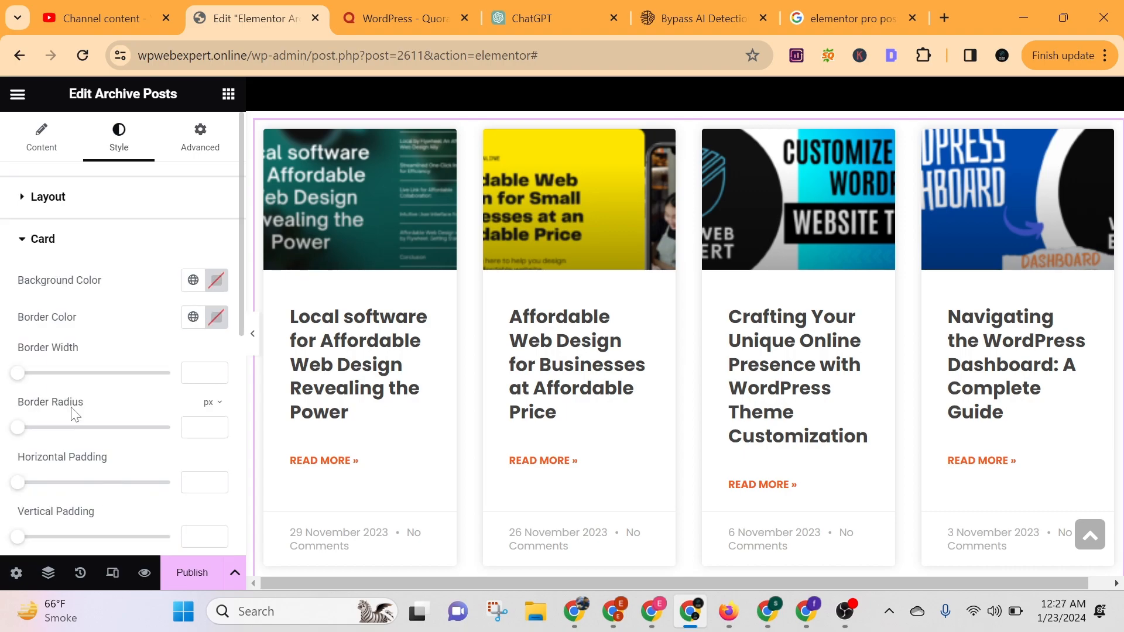
# Set the cards' border width, radius and vertical padding to 0 and horizontal padding to 9, remove the box shadow, and tighten the spacing below the images.
pyautogui.moveTo(23, 375); pyautogui.dragTo(31, 377)
pyautogui.moveTo(38, 377); pyautogui.dragTo(18, 377)
pyautogui.click(19, 428)
pyautogui.moveTo(18, 484); pyautogui.dragTo(30, 492)
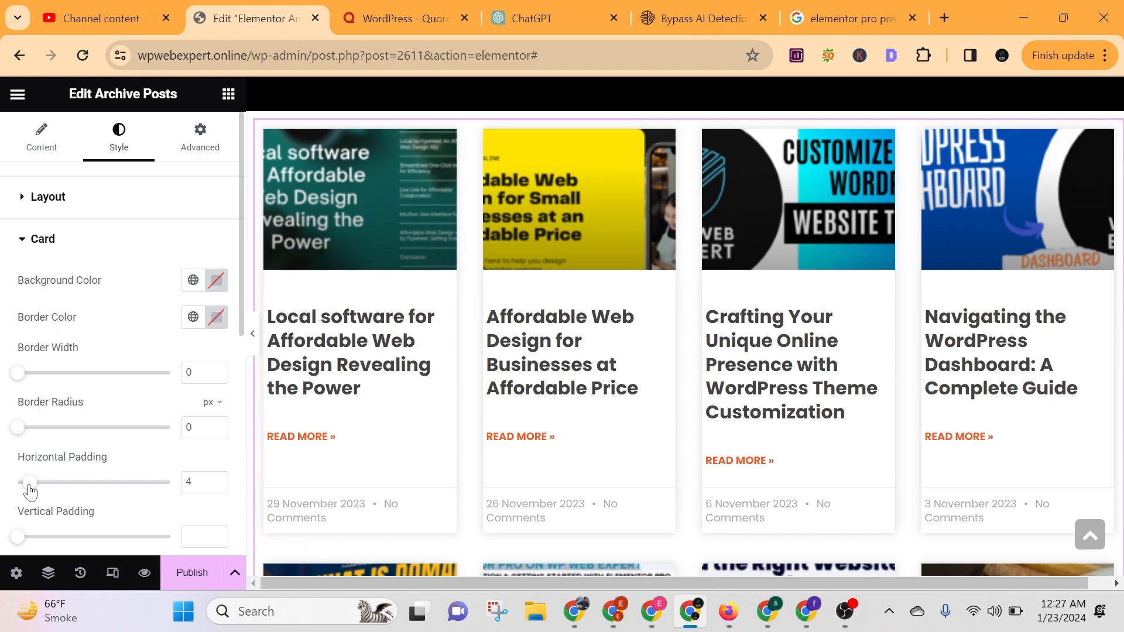
pyautogui.moveTo(29, 484); pyautogui.dragTo(45, 484)
pyautogui.scroll(-3, 117, 380)
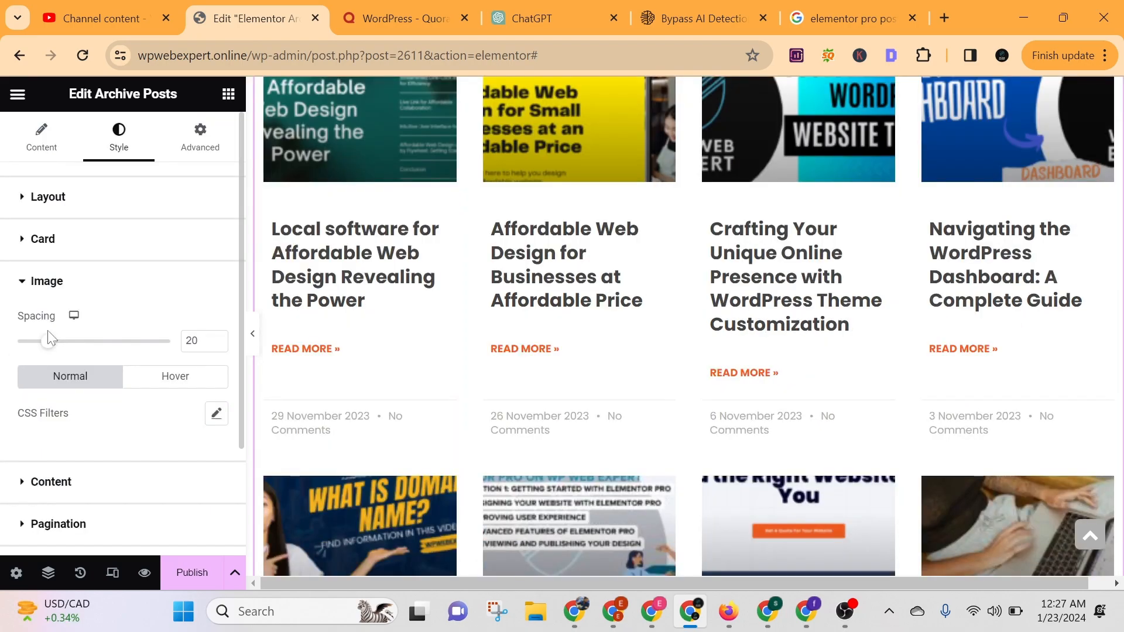
pyautogui.moveTo(49, 338); pyautogui.dragTo(35, 344)
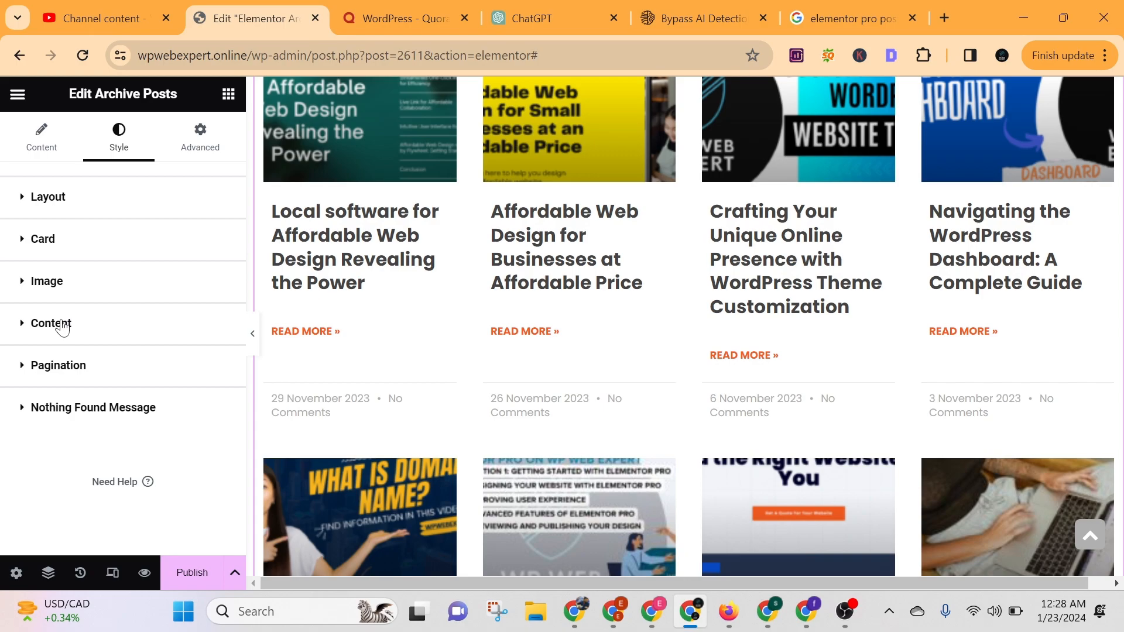
# Style the post titles in black at 26 px, with a 22 px line height and wider word spacing.
pyautogui.click(51, 323)
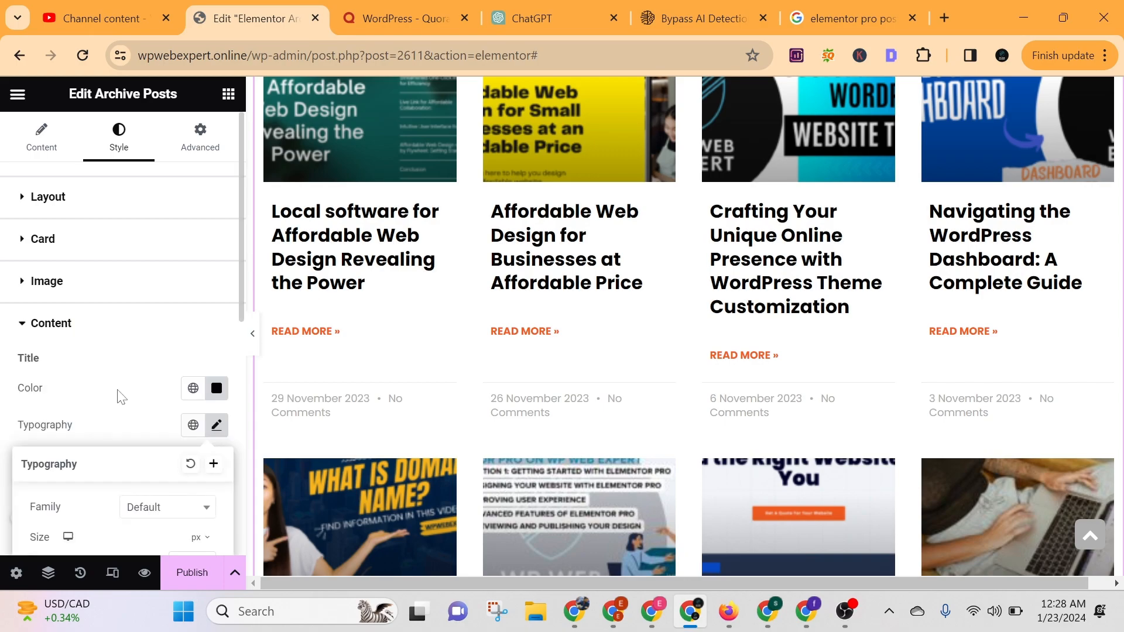
pyautogui.scroll(-5, 121, 397)
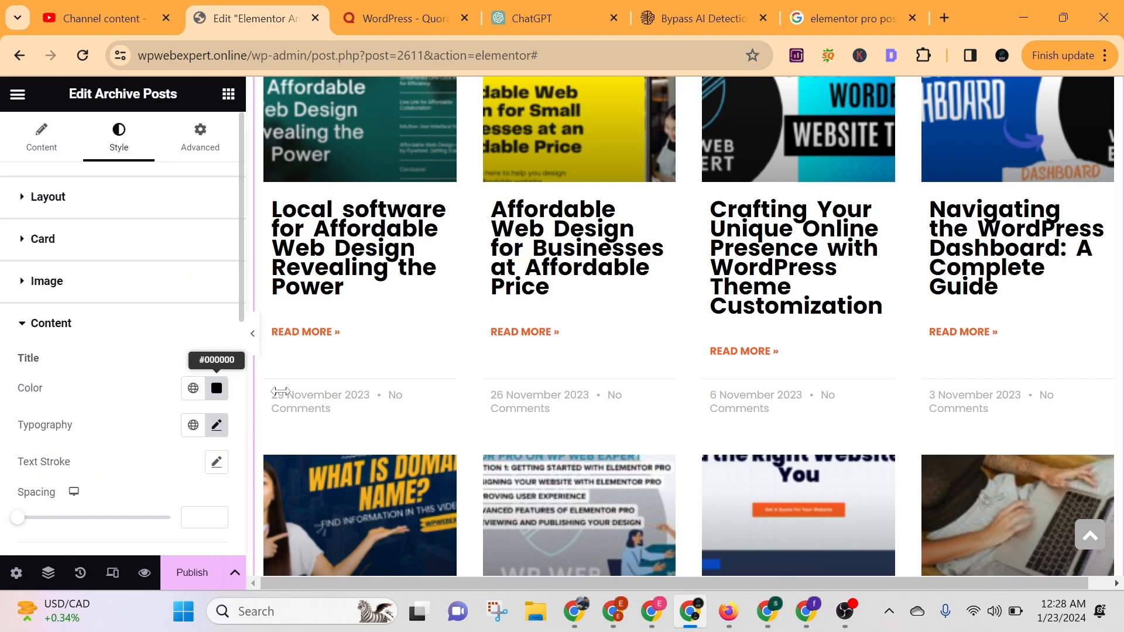
pyautogui.scroll(3, 450, 455)
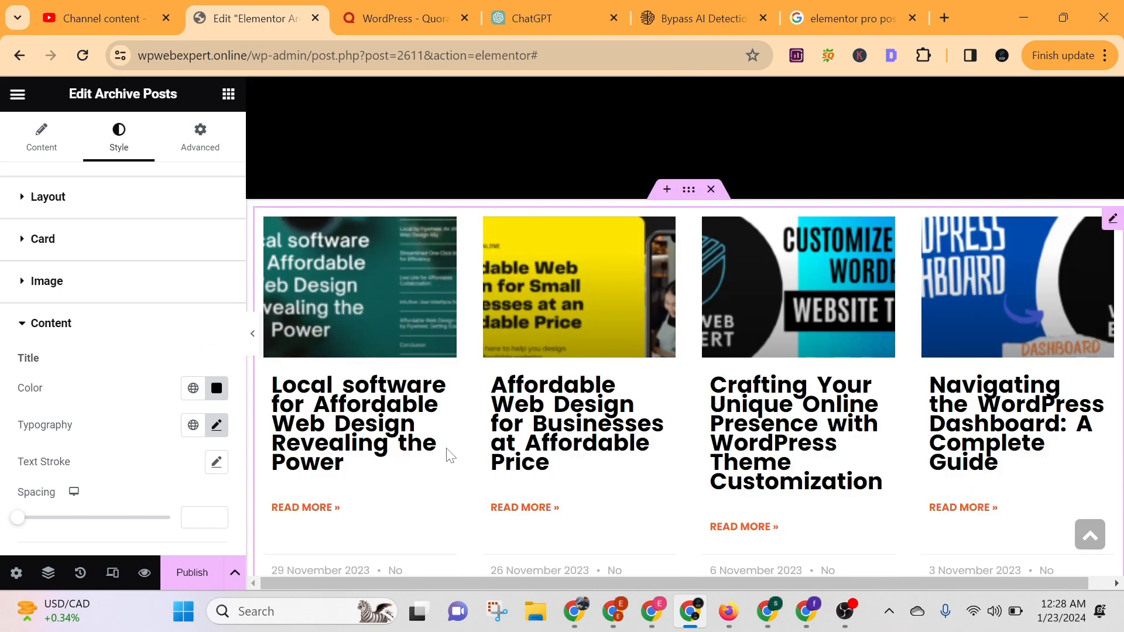